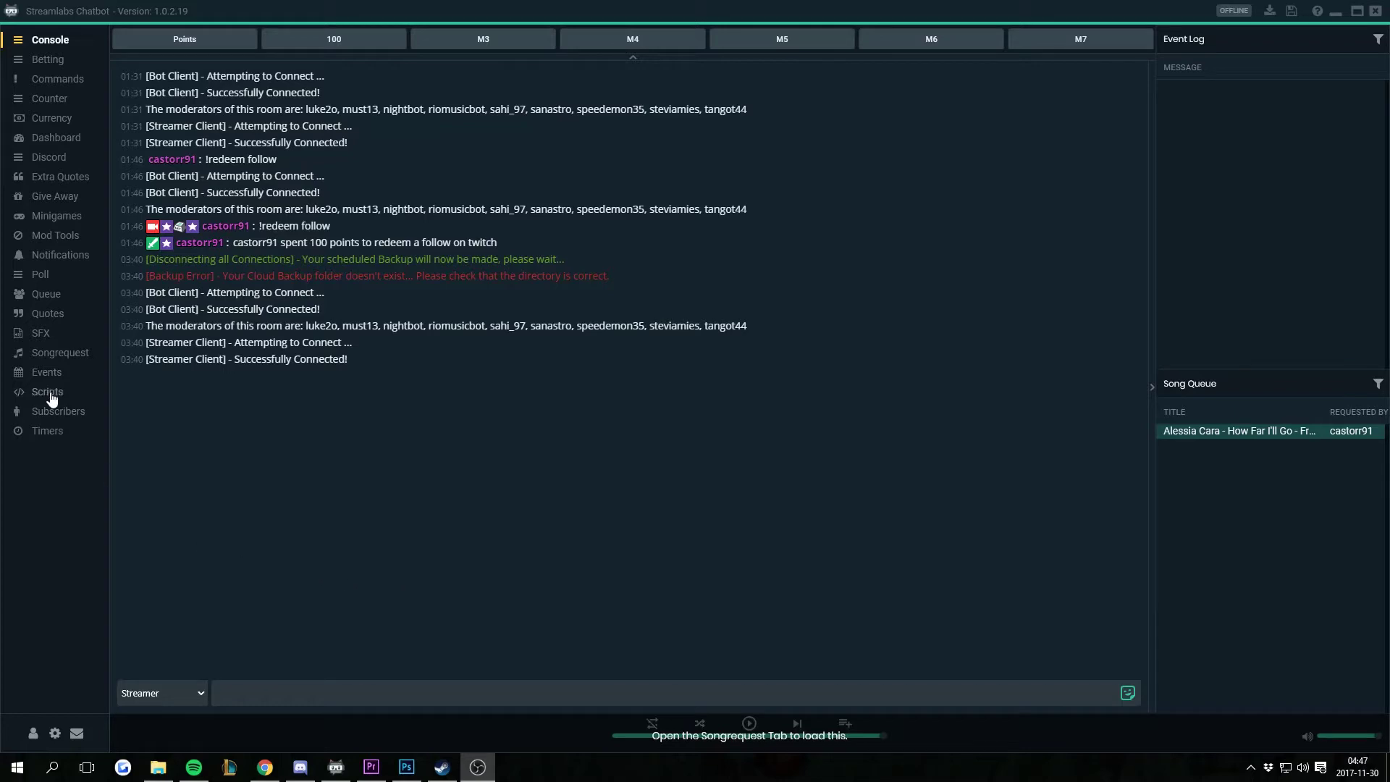
Step: Show the Scripts list and sort the installed scripts alphabetically by name
left_click(78, 393)
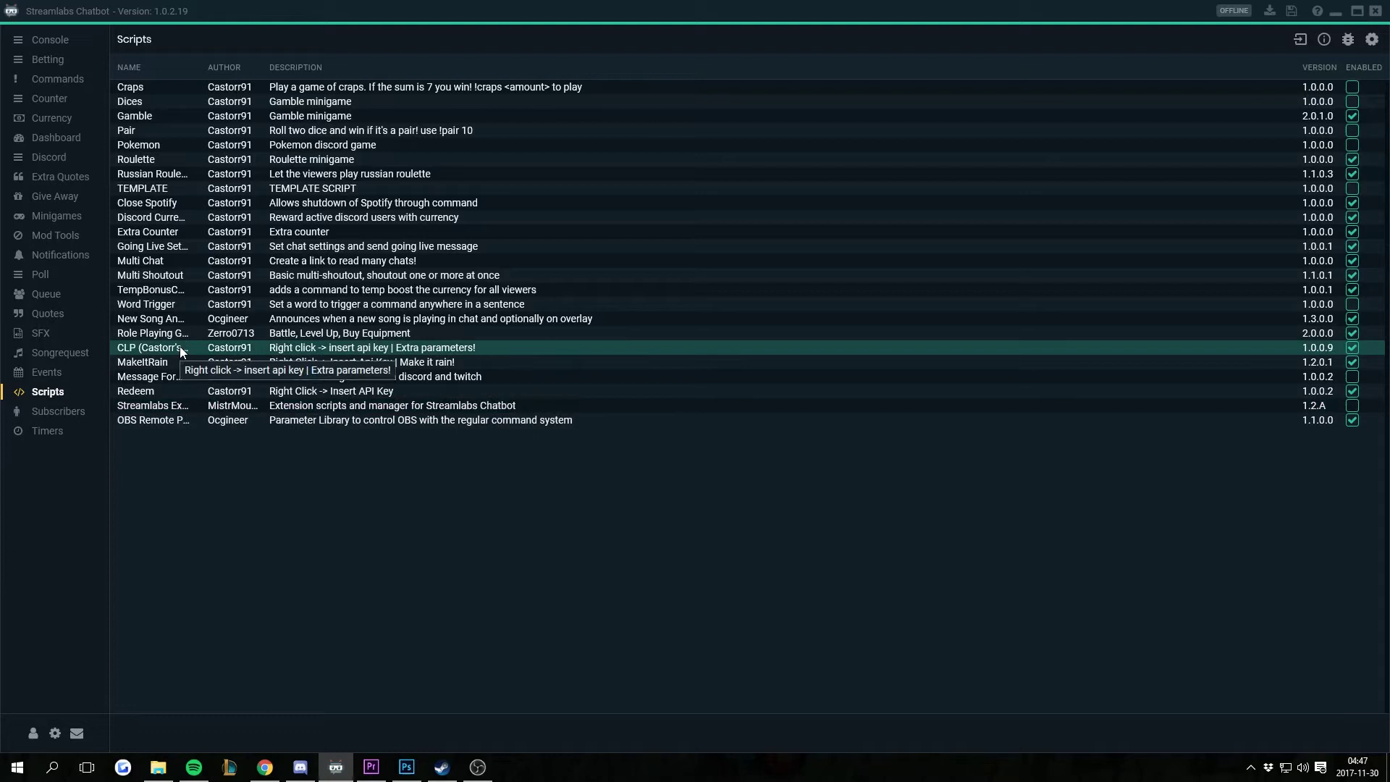
left_click(129, 67)
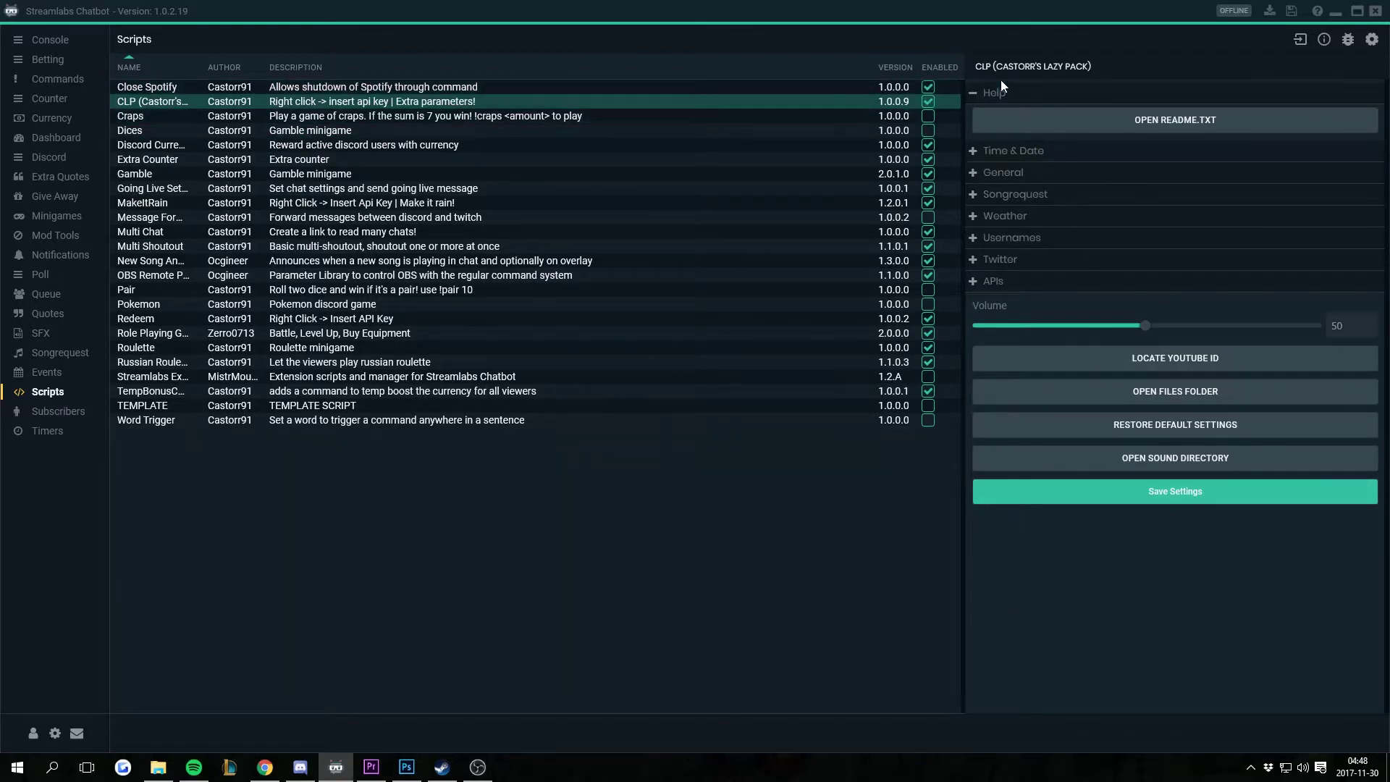
Step: Open the CLP script's README.txt in Notepad and scroll through its changelog
left_click(1123, 120)
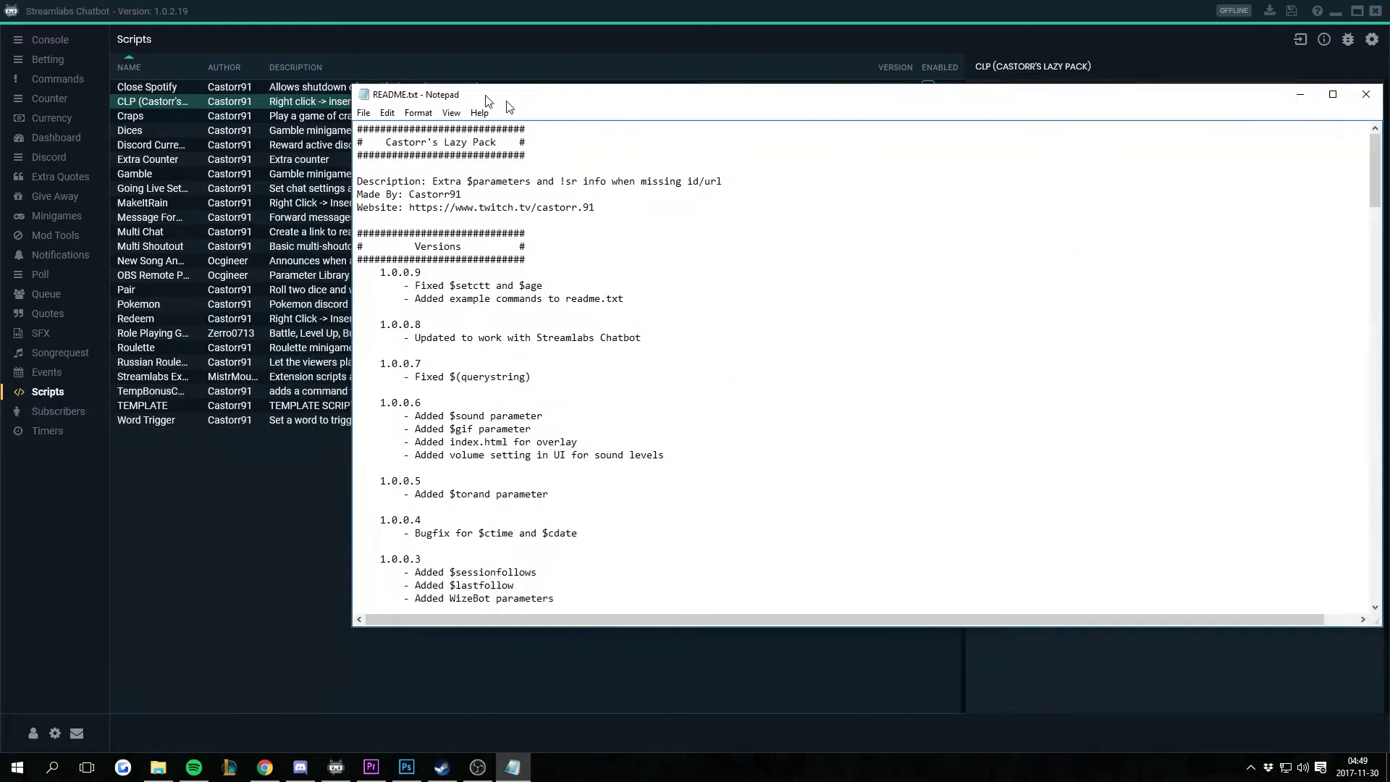
left_click_drag(501, 91, 264, 85)
scroll(392, 402, "down", 3)
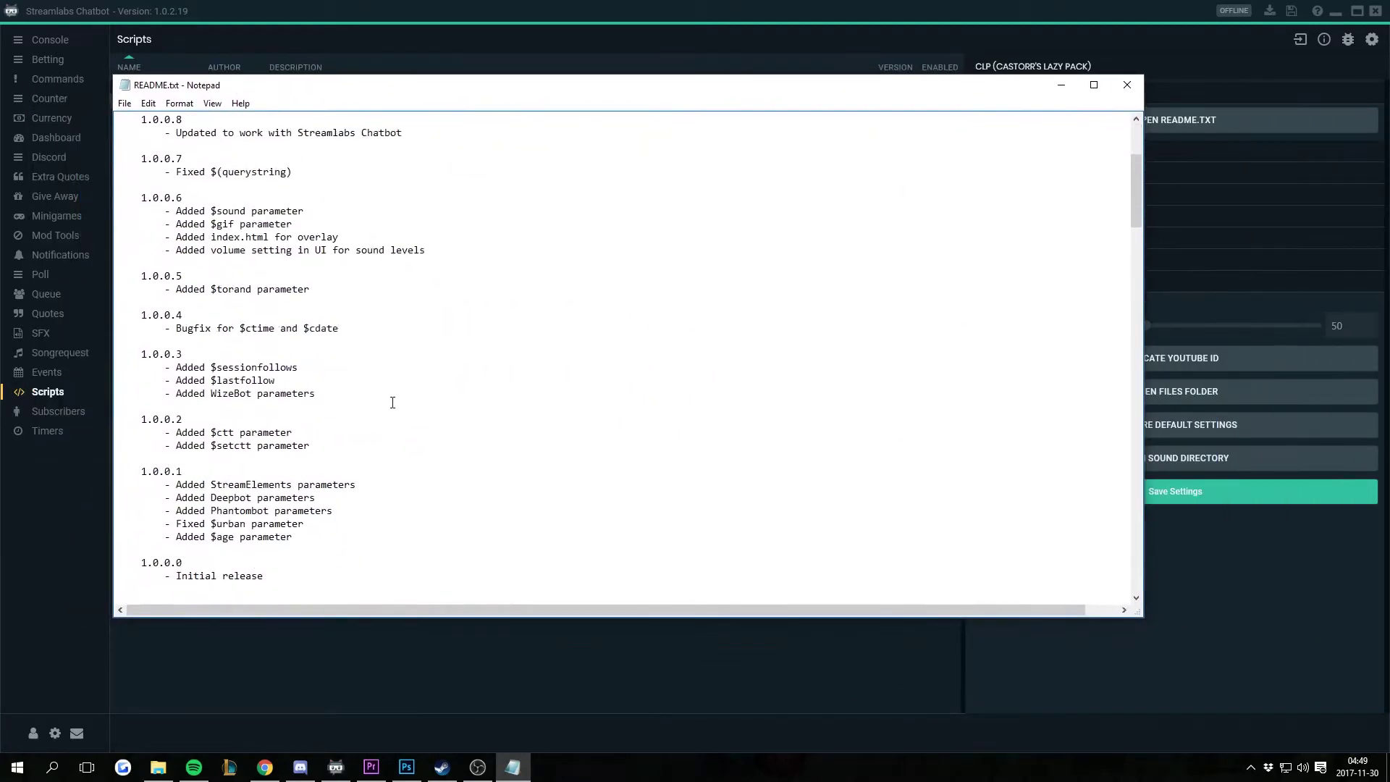
scroll(392, 402, "down", 10)
scroll(376, 326, "up", 2)
scroll(368, 281, "down", 7)
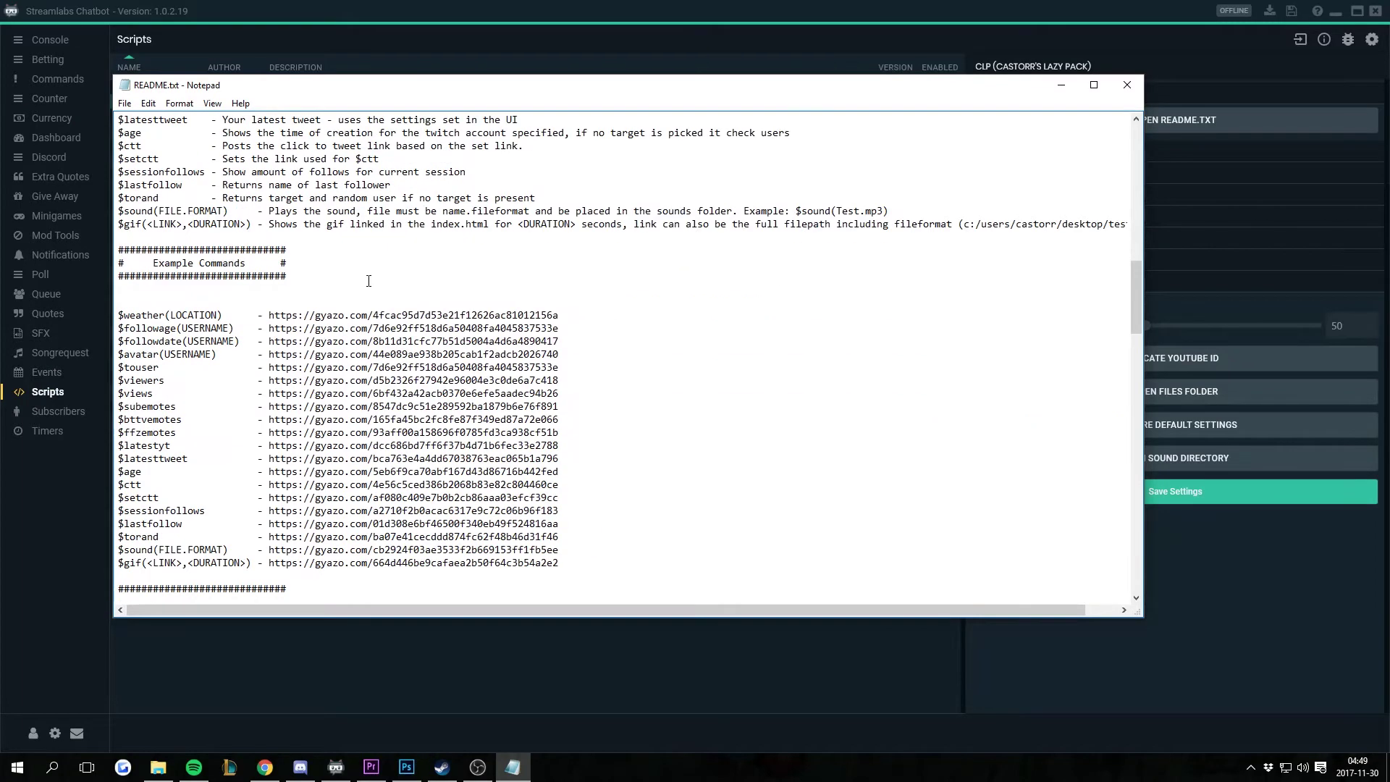
scroll(369, 281, "down", 5)
scroll(206, 285, "up", 5)
Step: Highlight the $weather(LOCATION) example link, then read on through the remaining example commands
left_click_drag(268, 315, 565, 315)
left_click(370, 331)
scroll(371, 331, "down", 5)
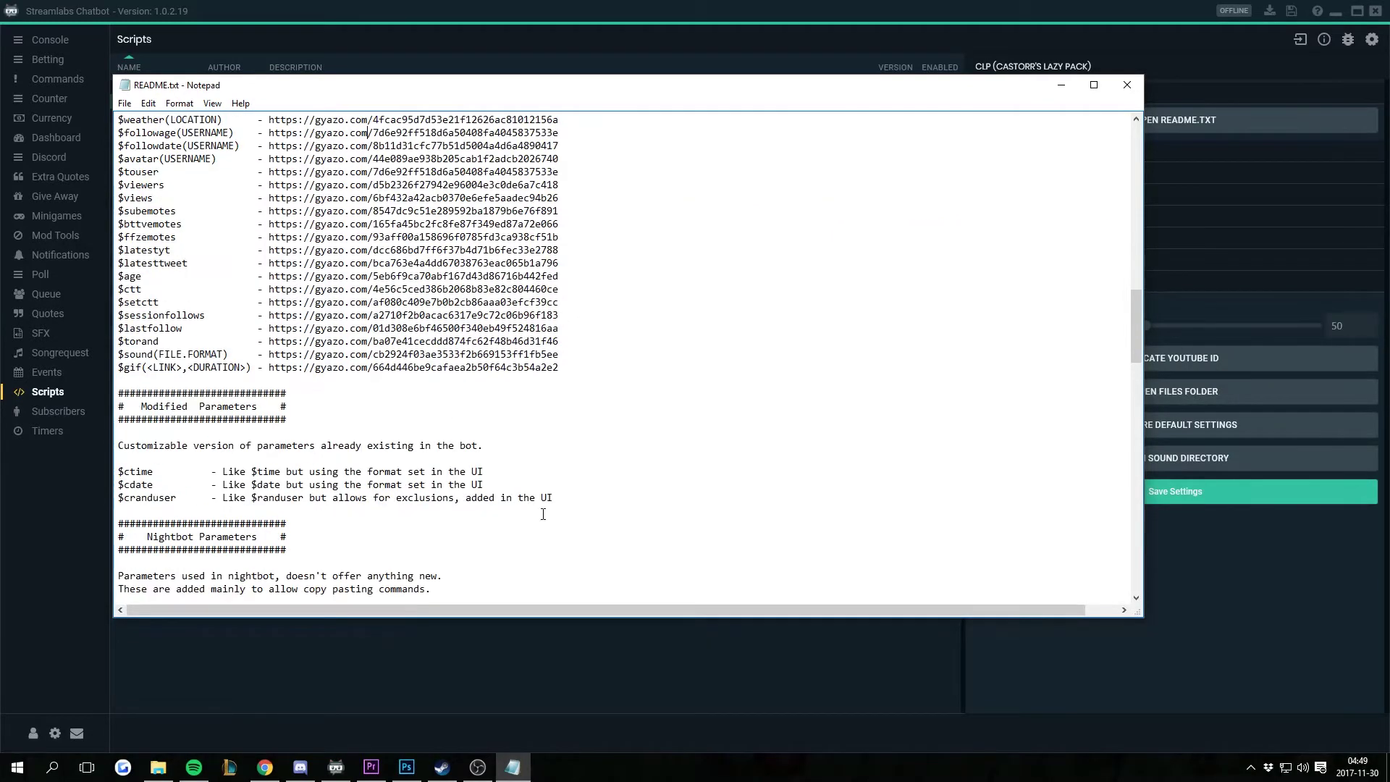
scroll(467, 326, "down", 4)
scroll(470, 337, "down", 18)
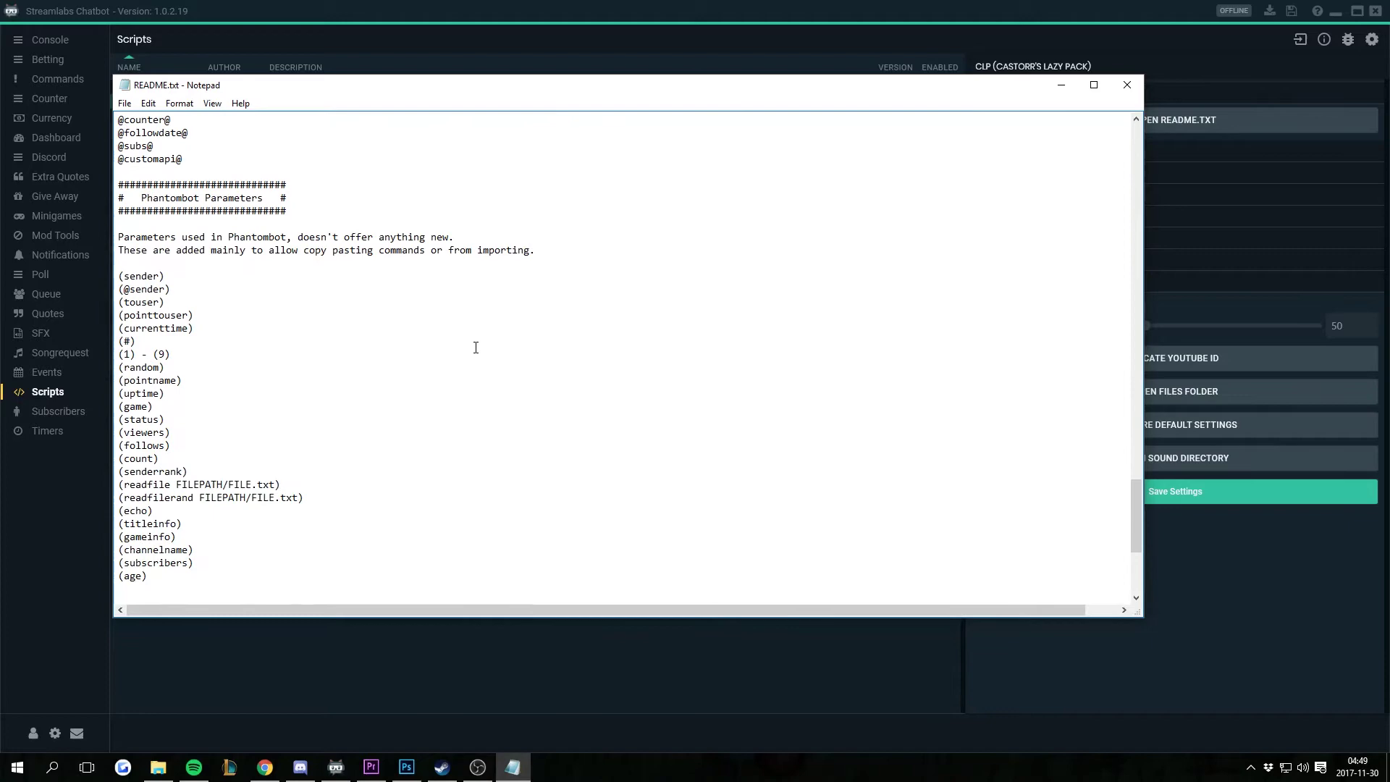
Step: Close the README, expand Time & Date instead of Help, and view the date-format codes
left_click(1127, 84)
left_click(976, 94)
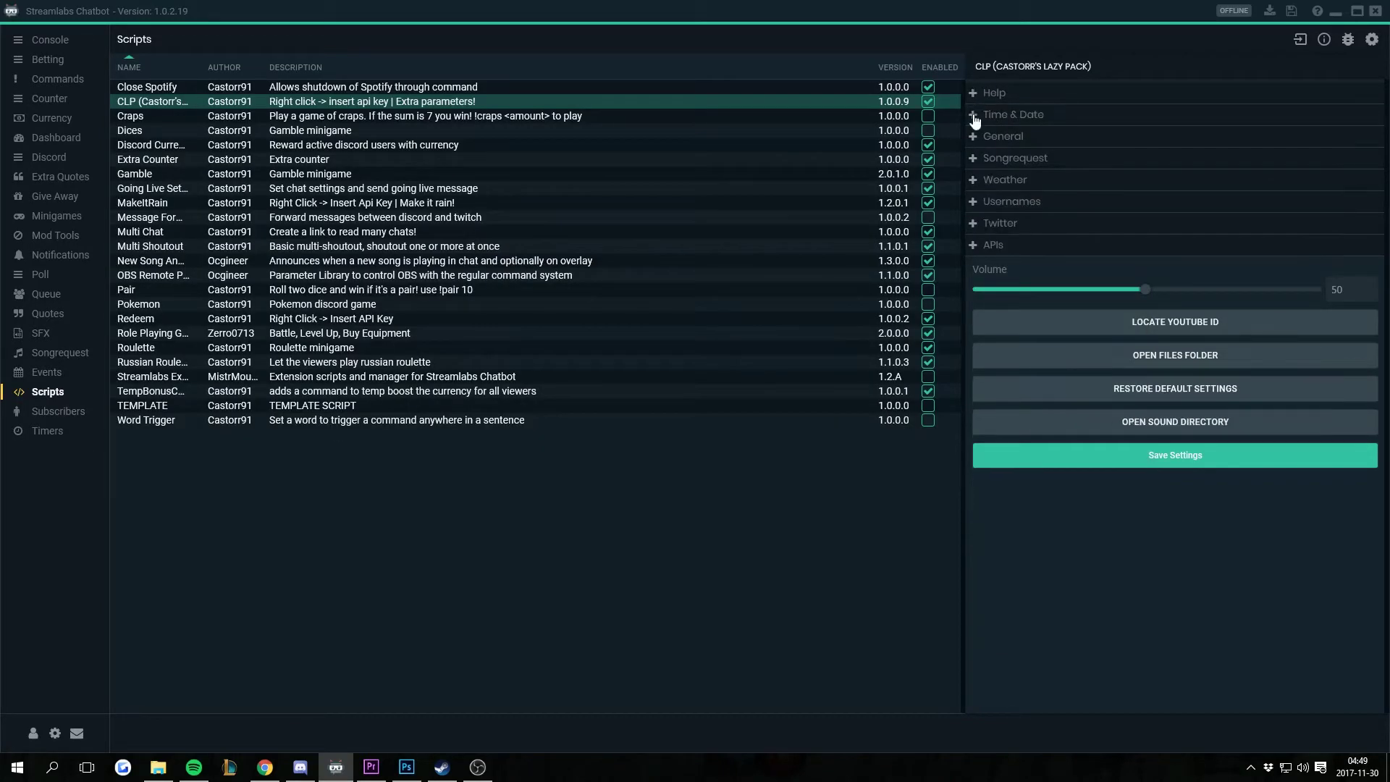
left_click(975, 117)
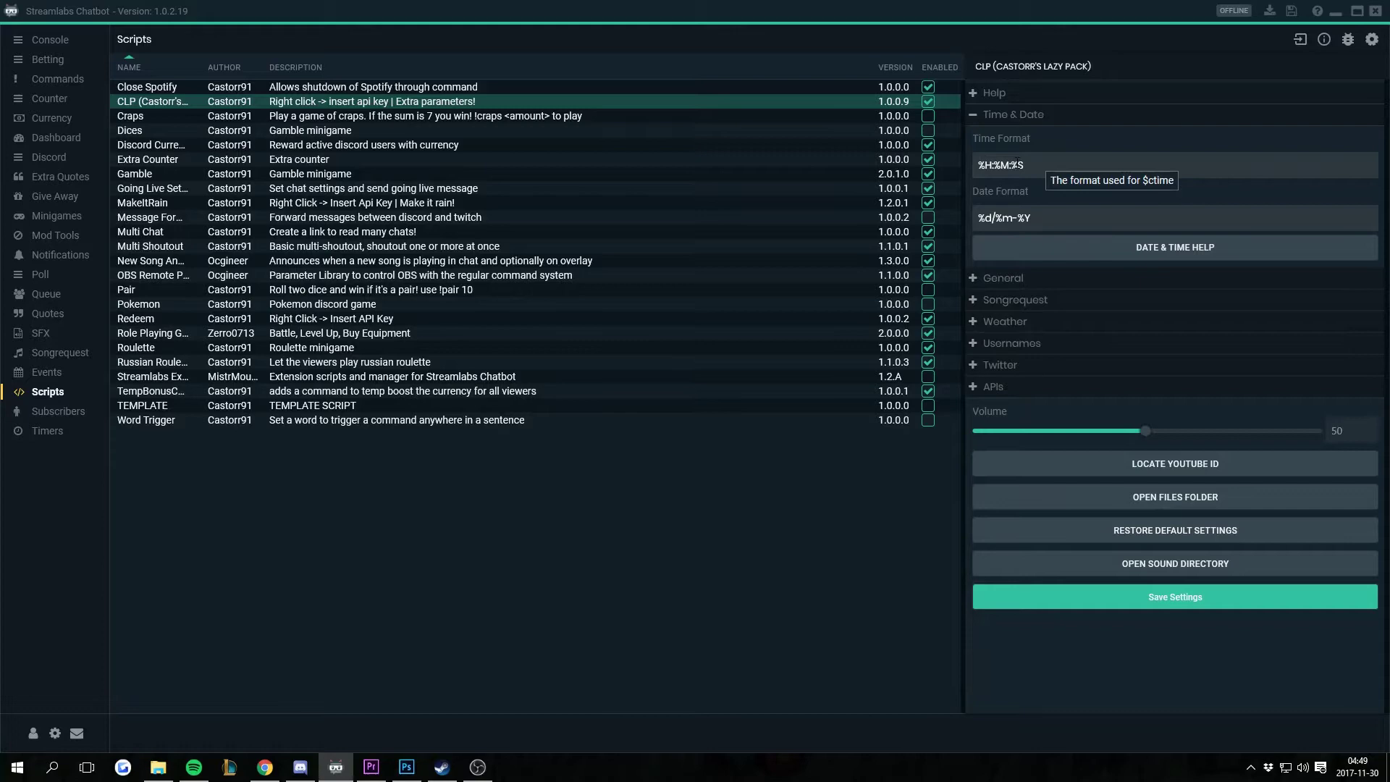
left_click(1120, 251)
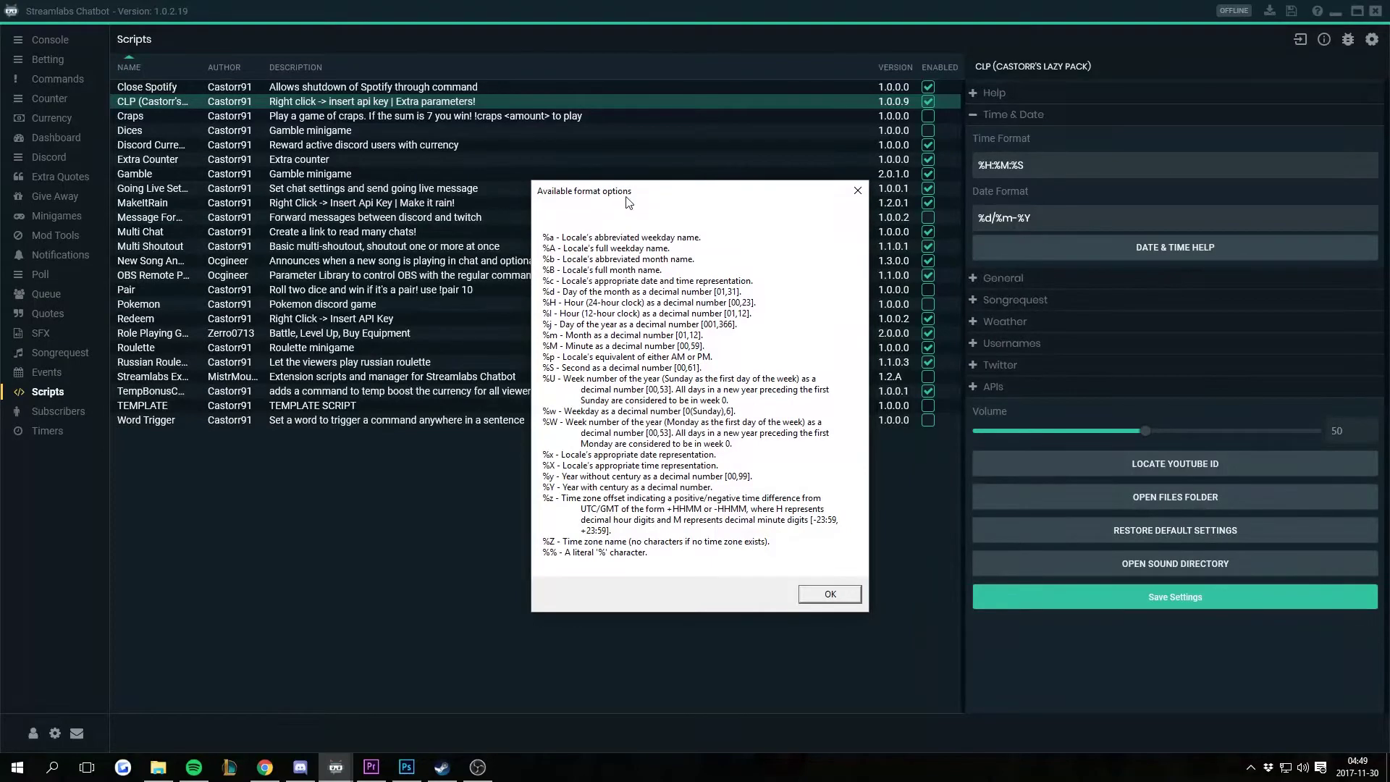
left_click_drag(627, 202, 391, 166)
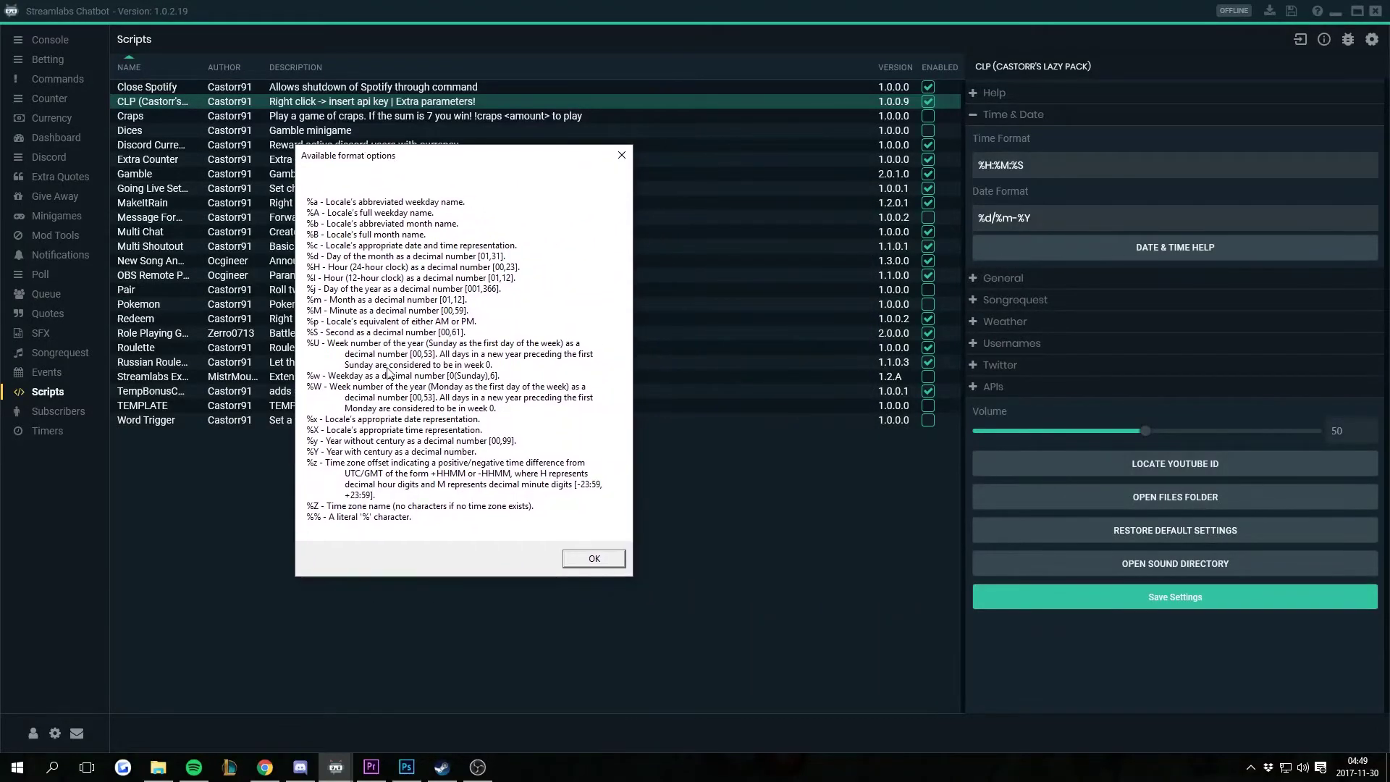
left_click(596, 560)
Step: Look over the General settings, then expand Songrequest with its !sr and !songrequest response
left_click(974, 118)
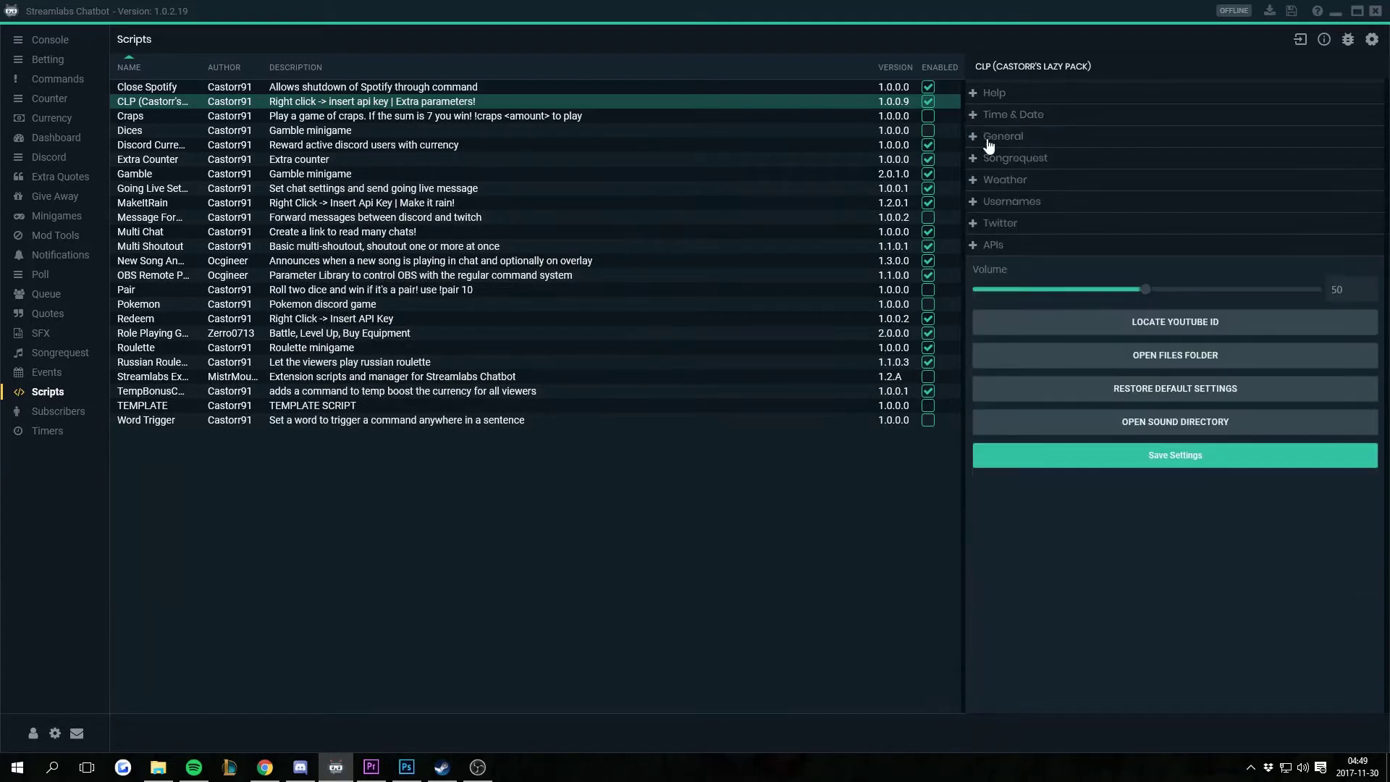
left_click(974, 138)
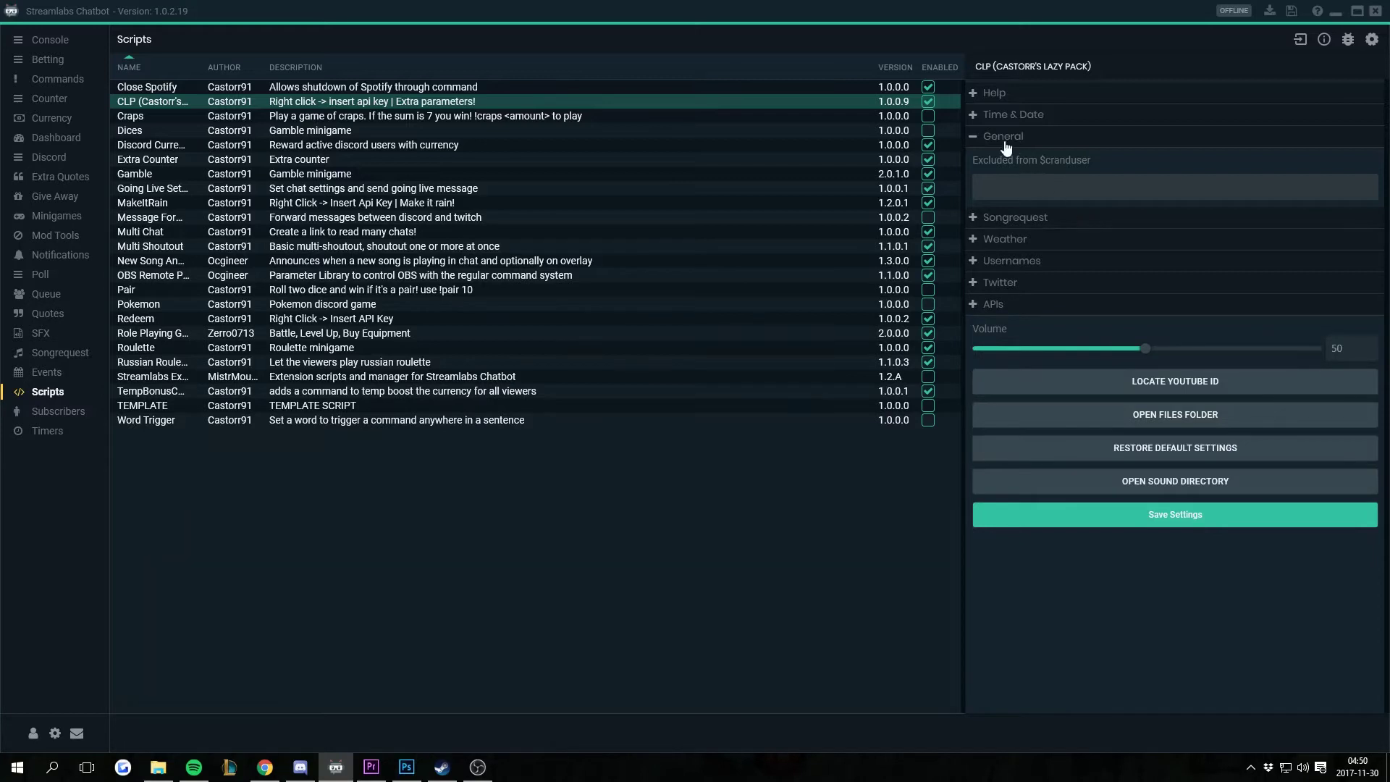
left_click(973, 136)
left_click(975, 158)
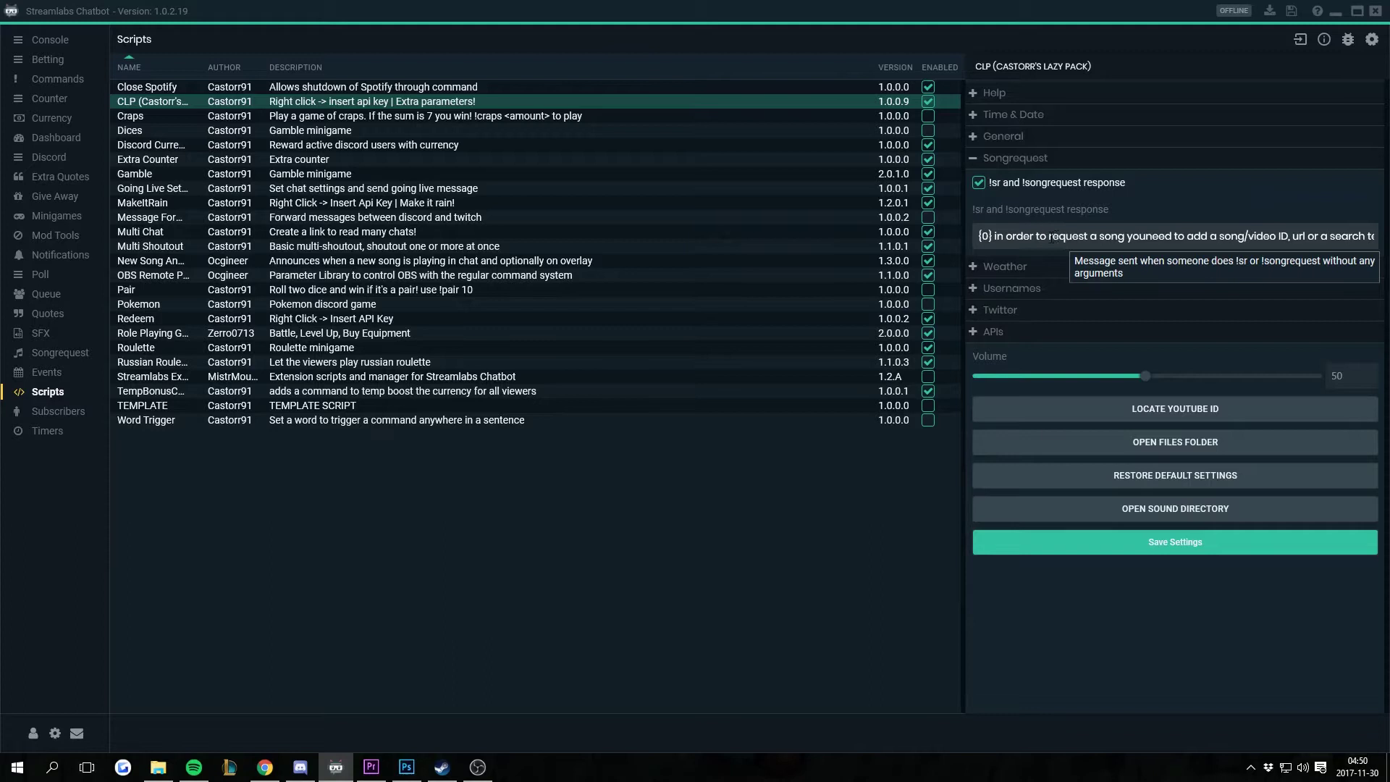
Step: Look over the Weather settings, then expand the Usernames section
left_click(973, 161)
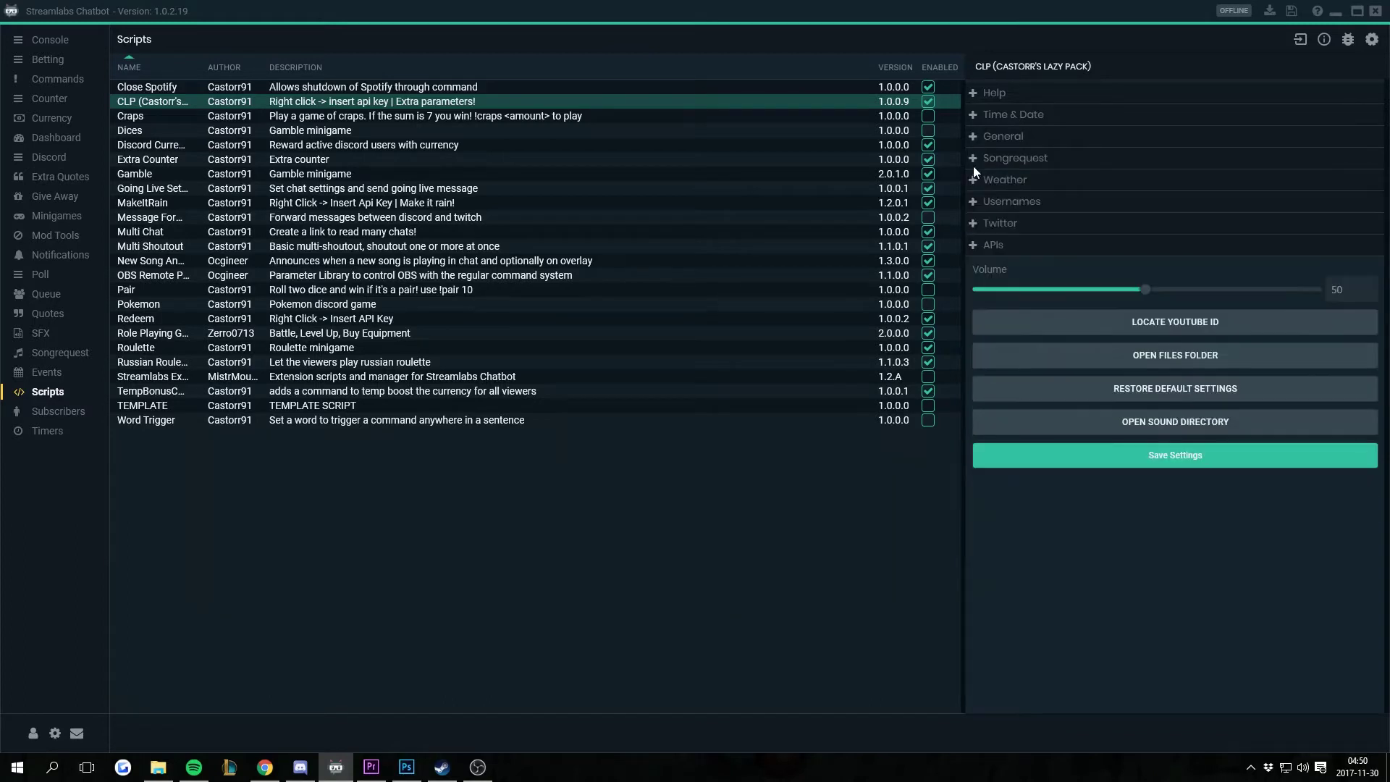
left_click(976, 181)
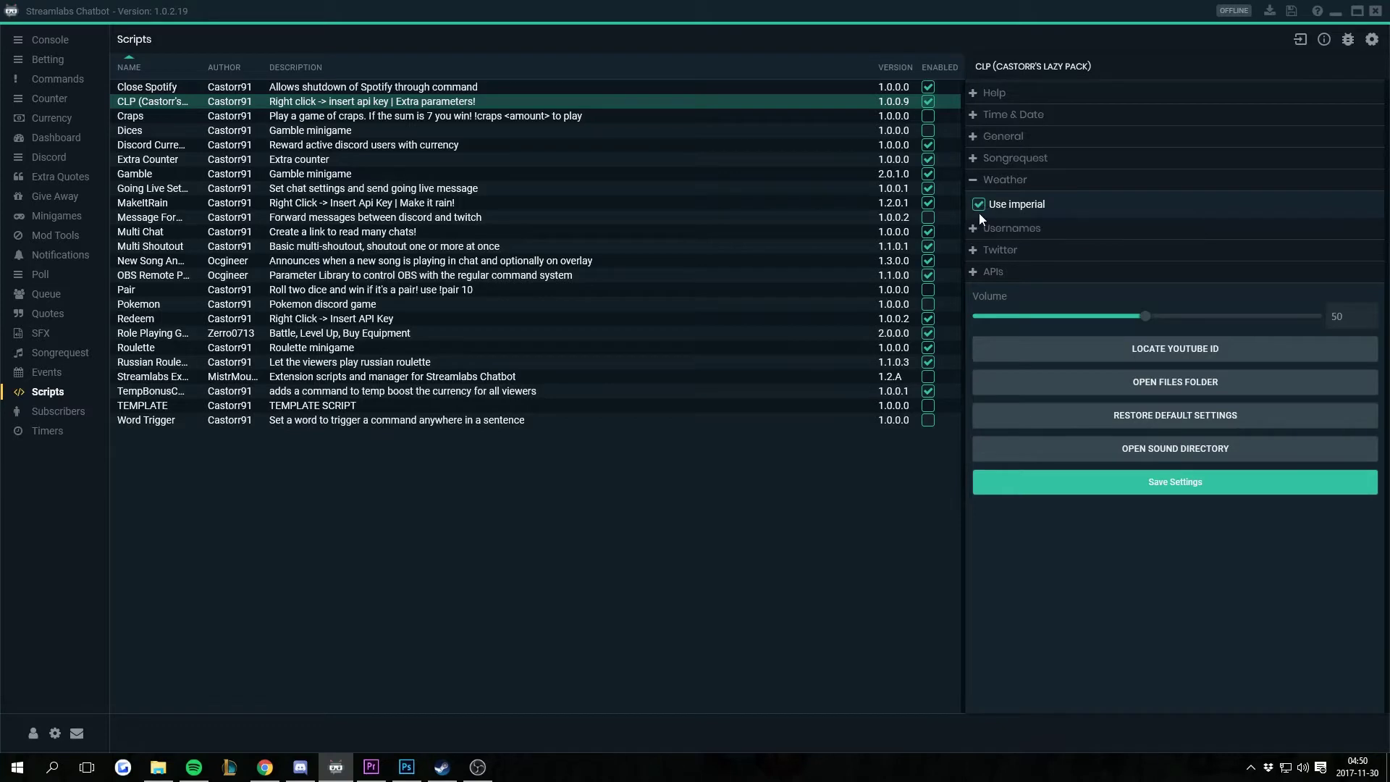
left_click(974, 180)
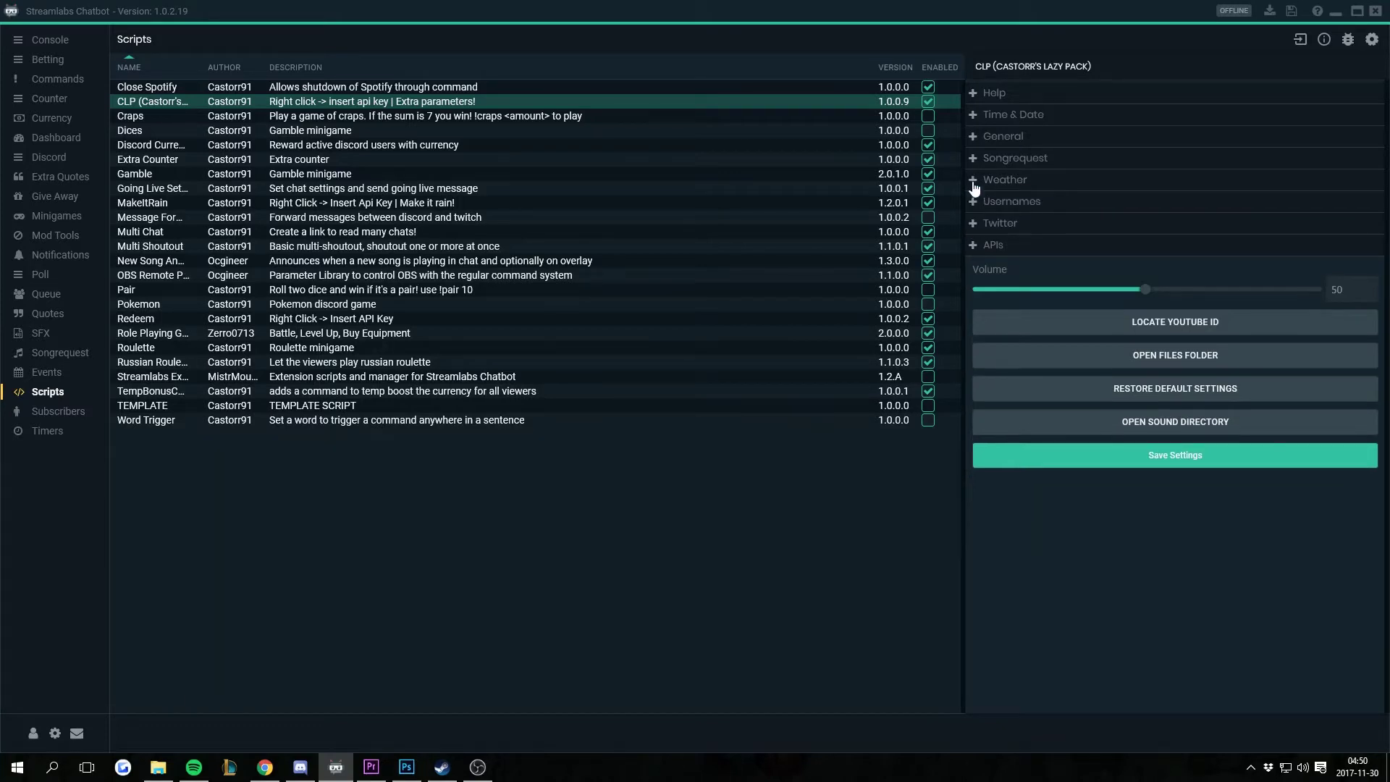
left_click(975, 202)
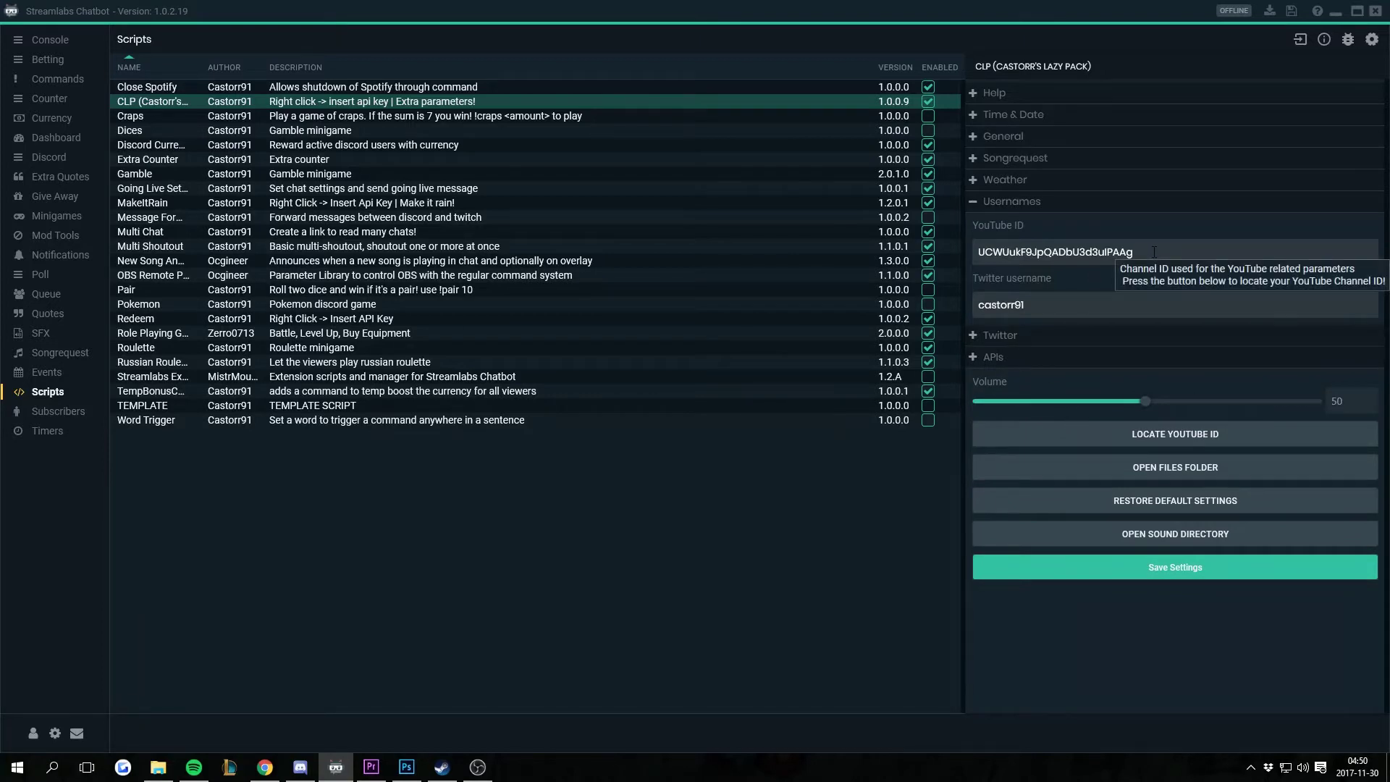
Step: Inspect the YouTube ID and Twitter username values, then open YouTube's channel-ID page
left_click_drag(1084, 306, 974, 311)
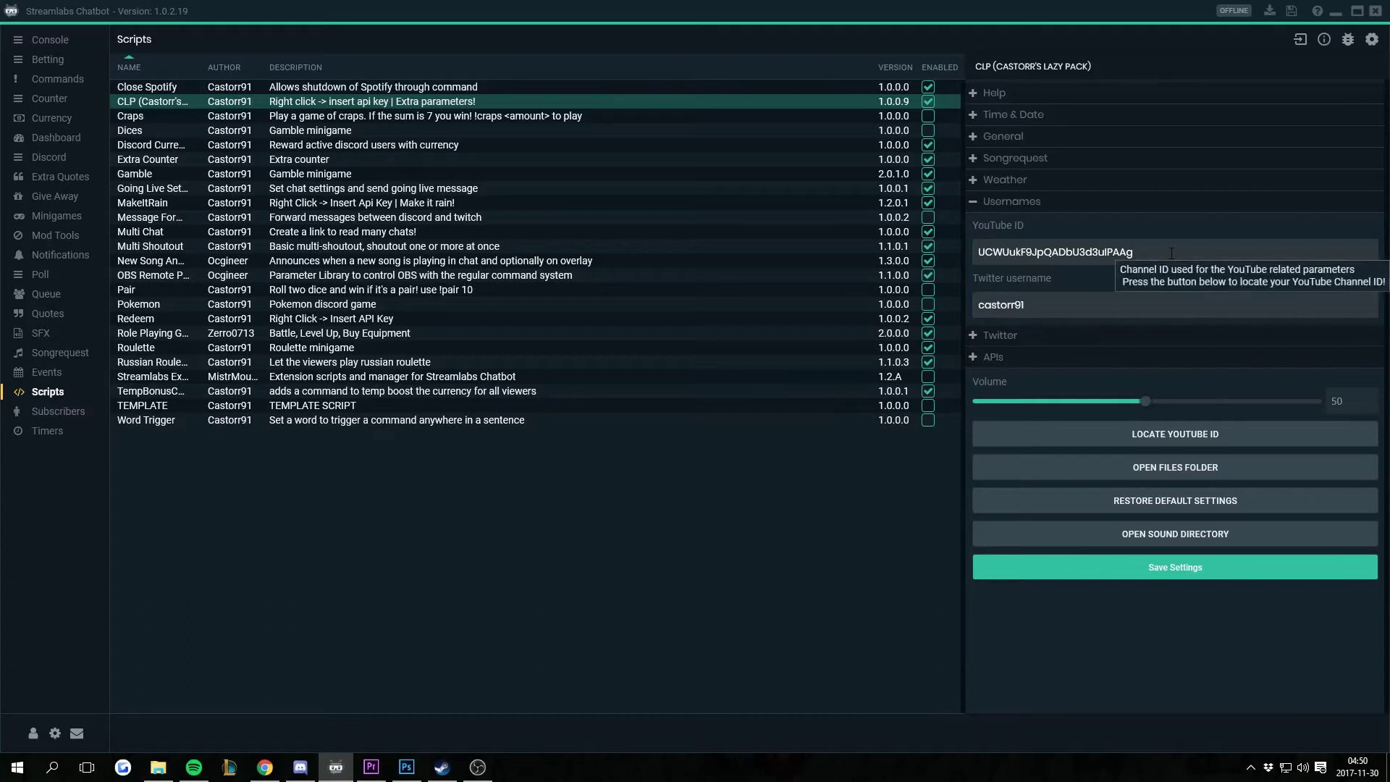
left_click_drag(1136, 252, 974, 252)
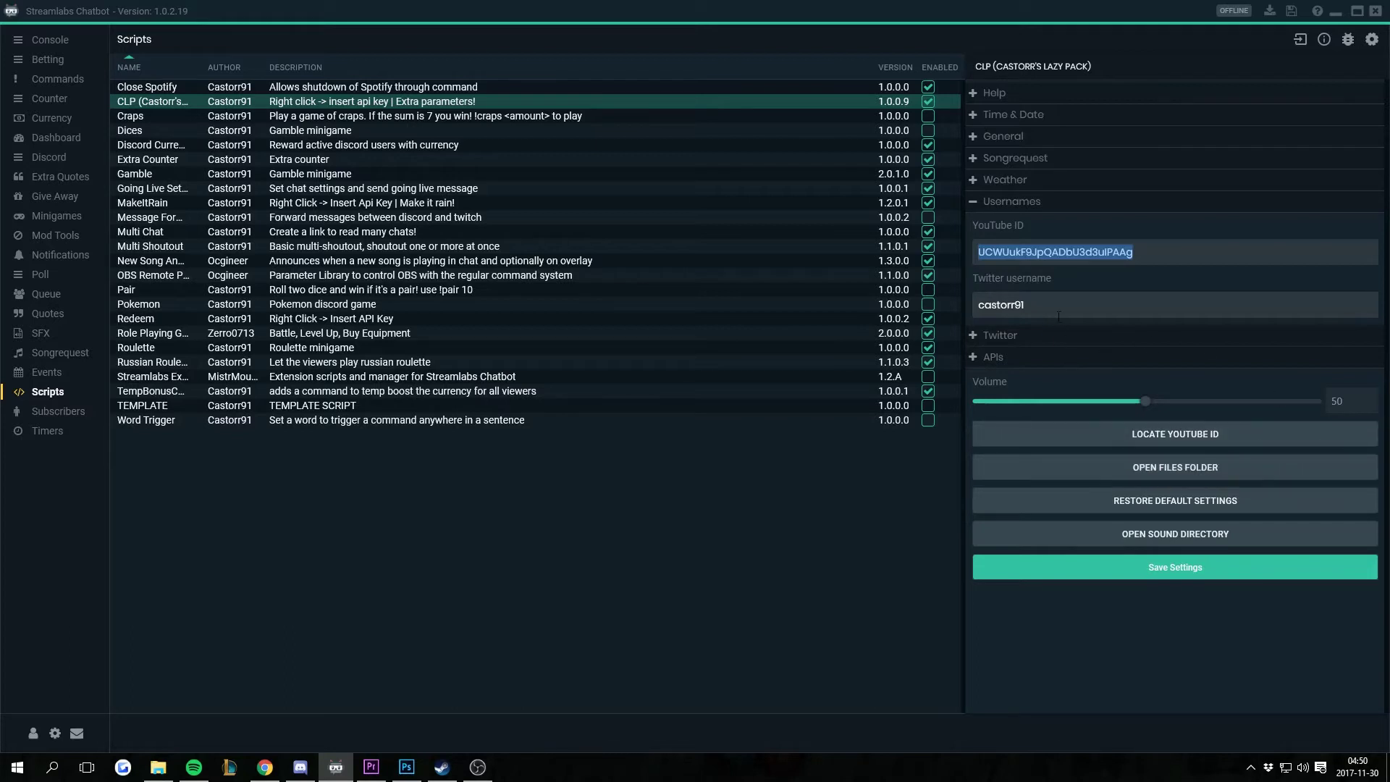
key("Tab")
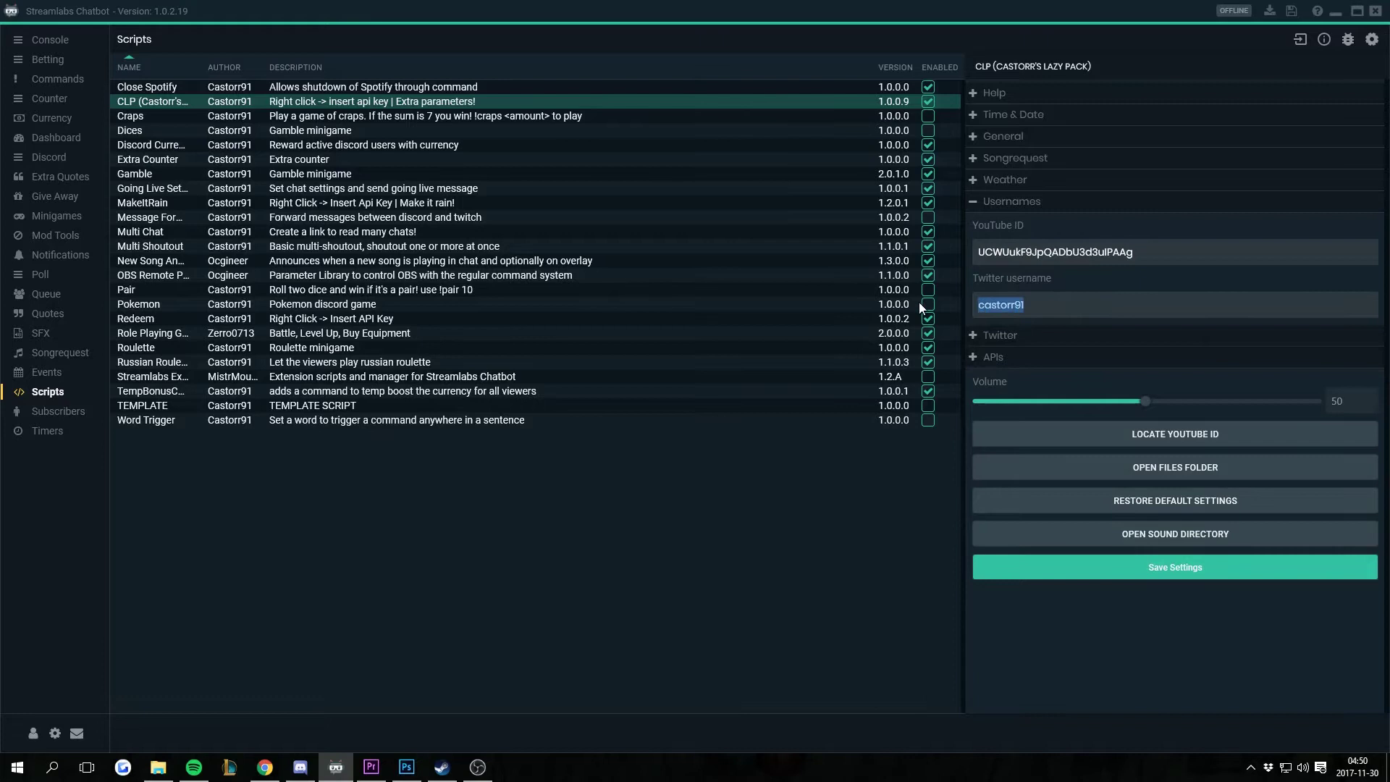
key("shift+Tab")
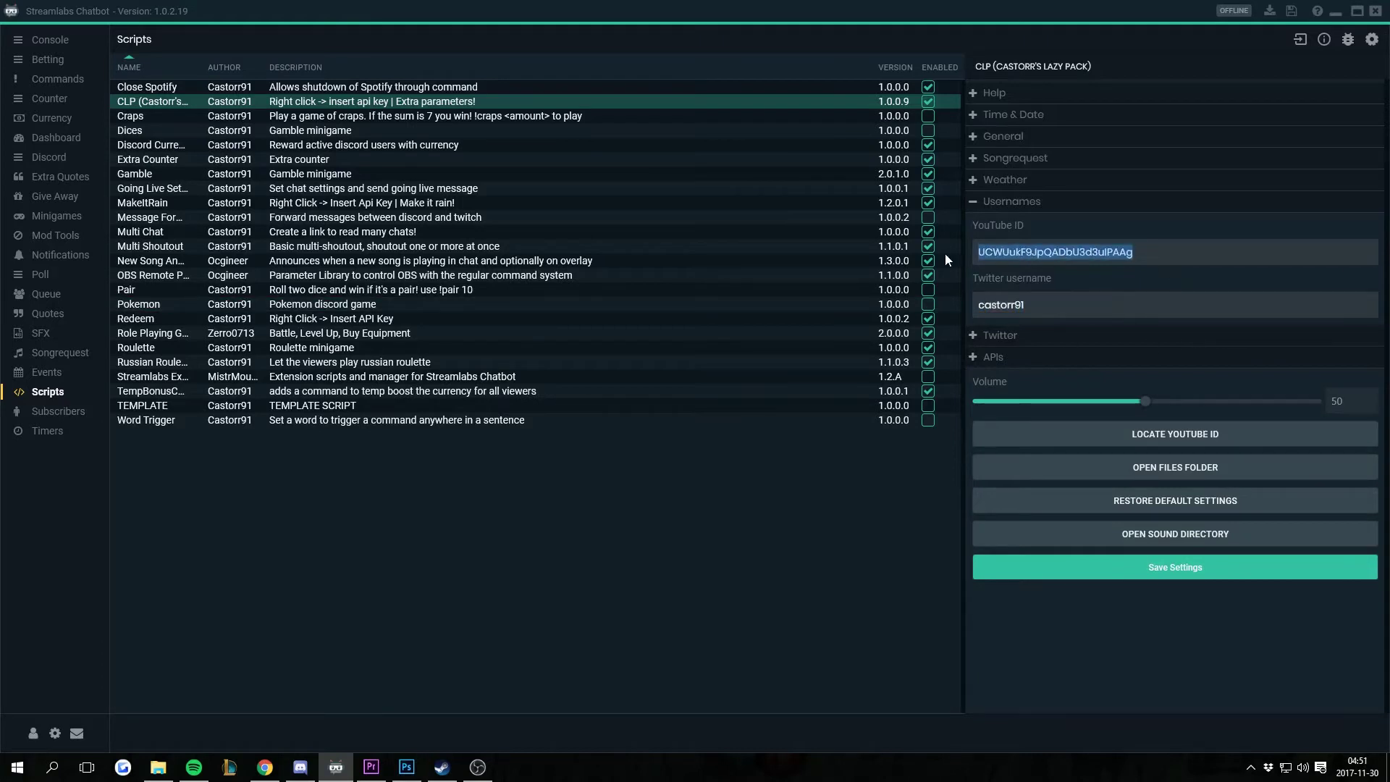
left_click(1179, 251)
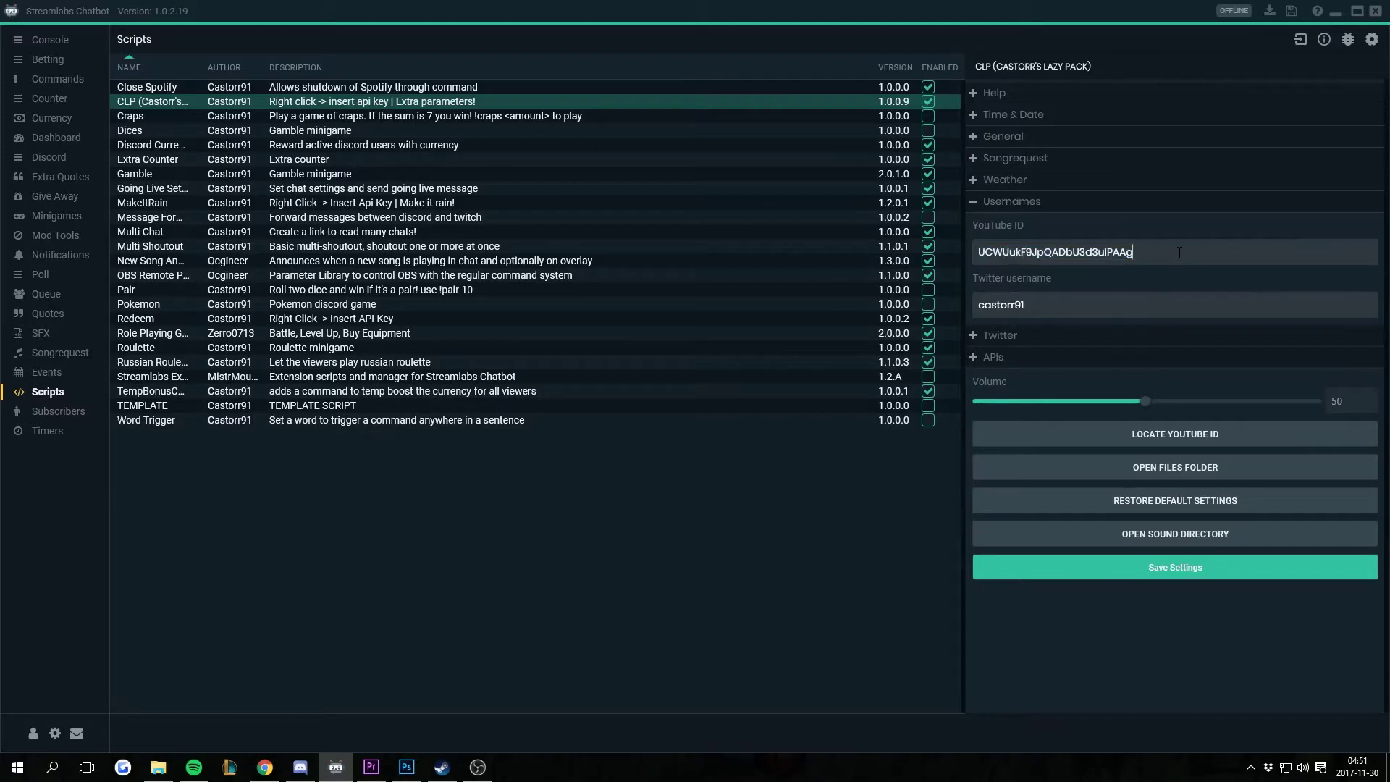
left_click(1168, 435)
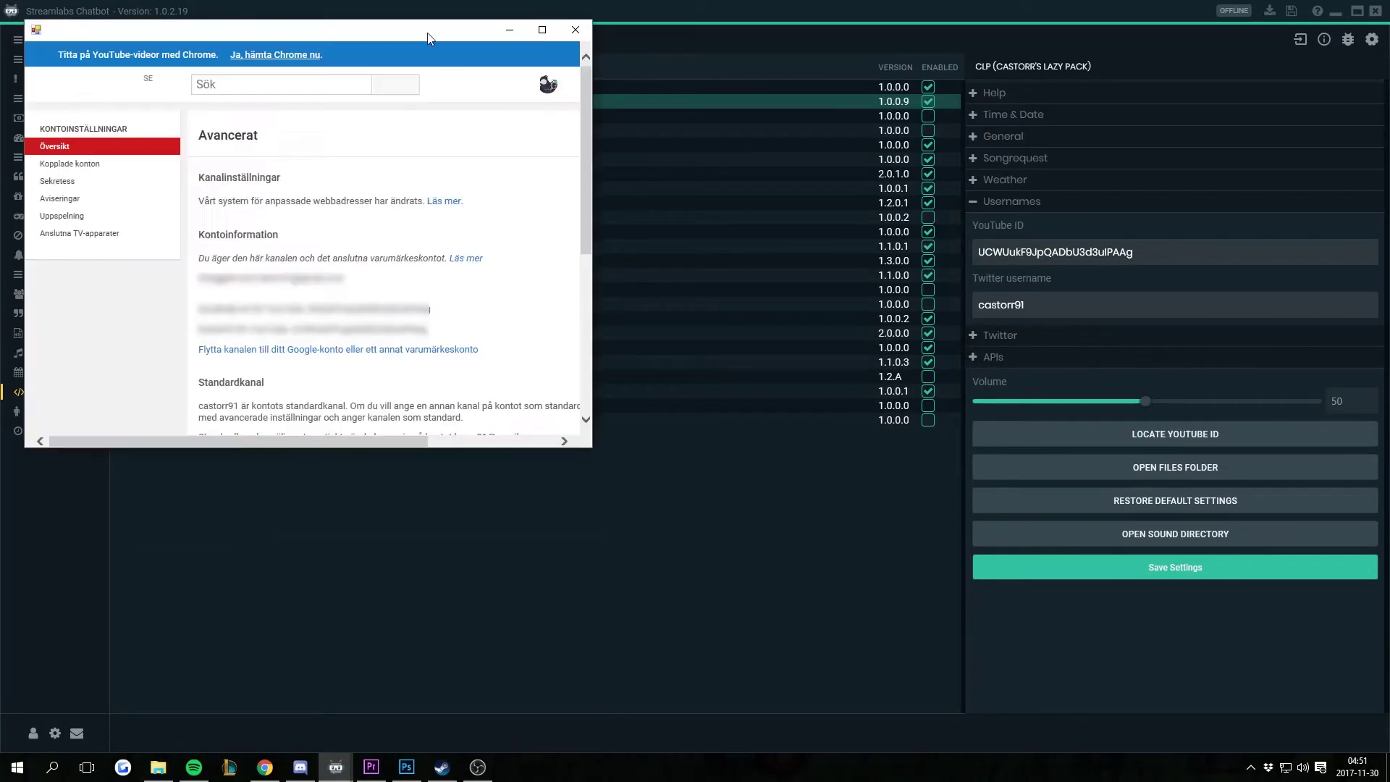
left_click_drag(248, 32, 571, 94)
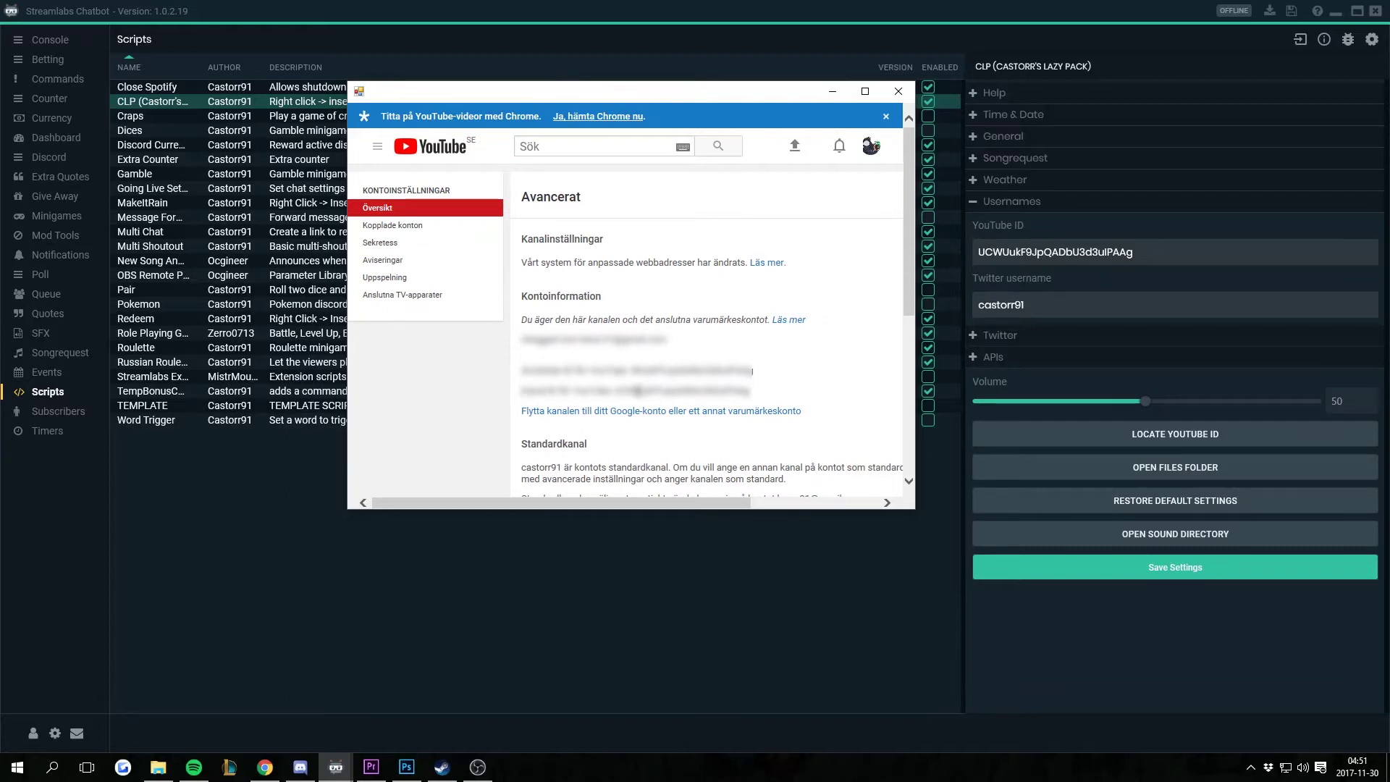
Step: Close the YouTube page and review the Twitter settings, including the failed click-to-tweet response
left_click(1012, 201)
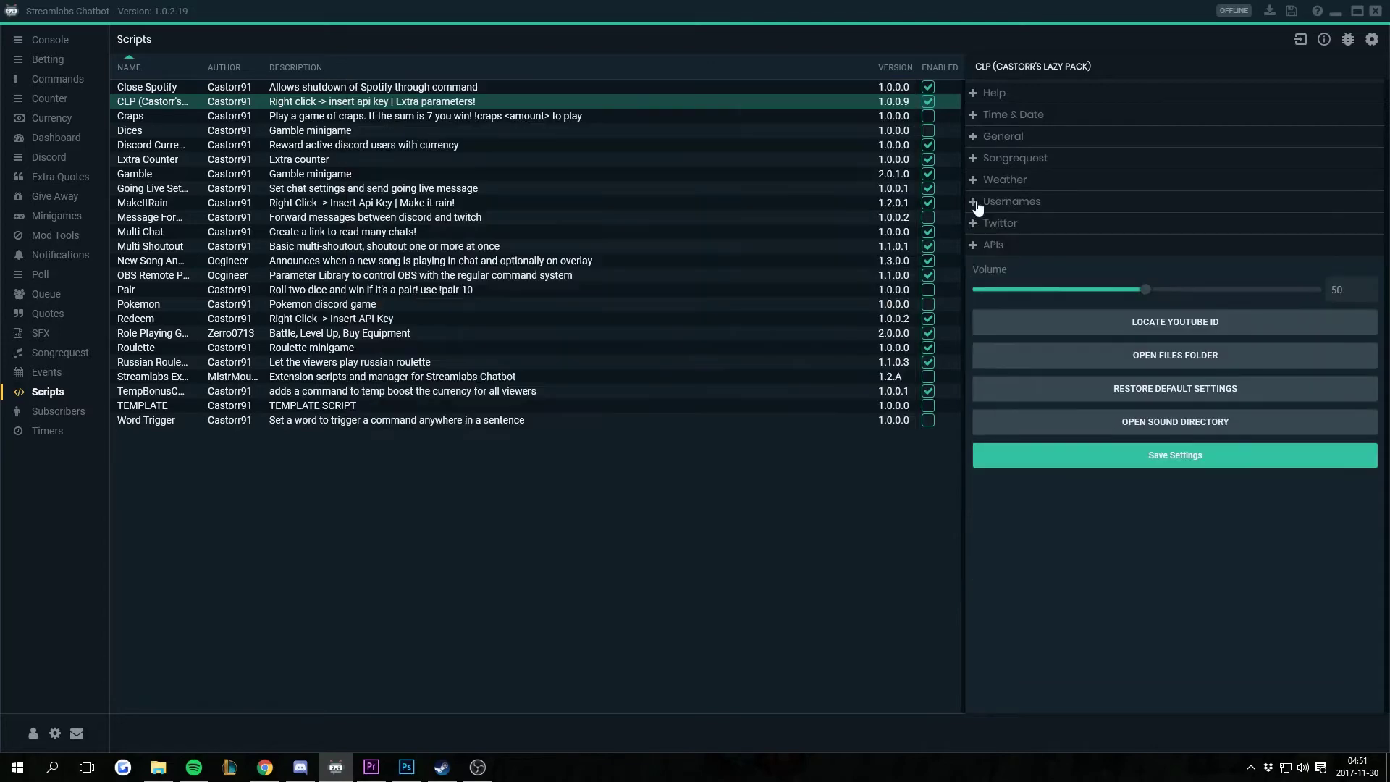
left_click(999, 223)
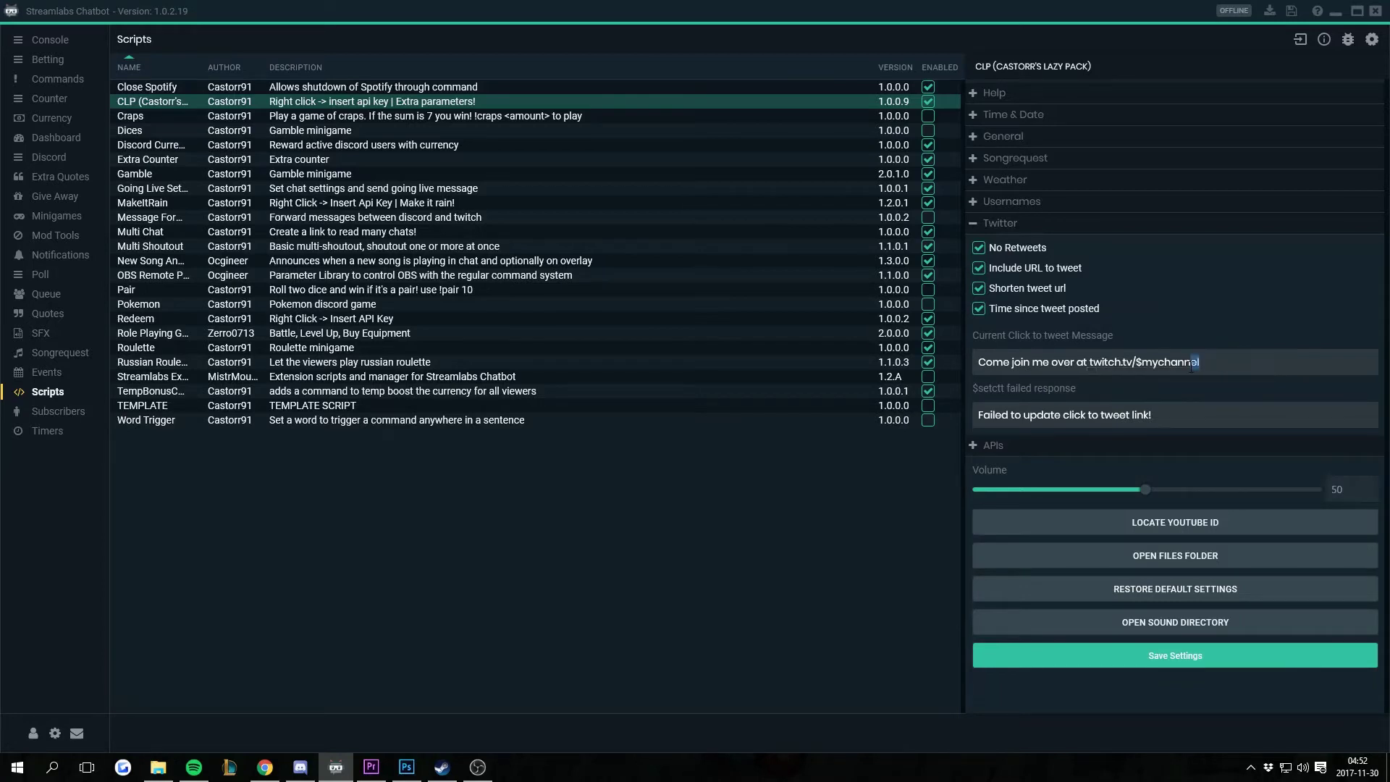
left_click(1165, 418)
left_click(973, 226)
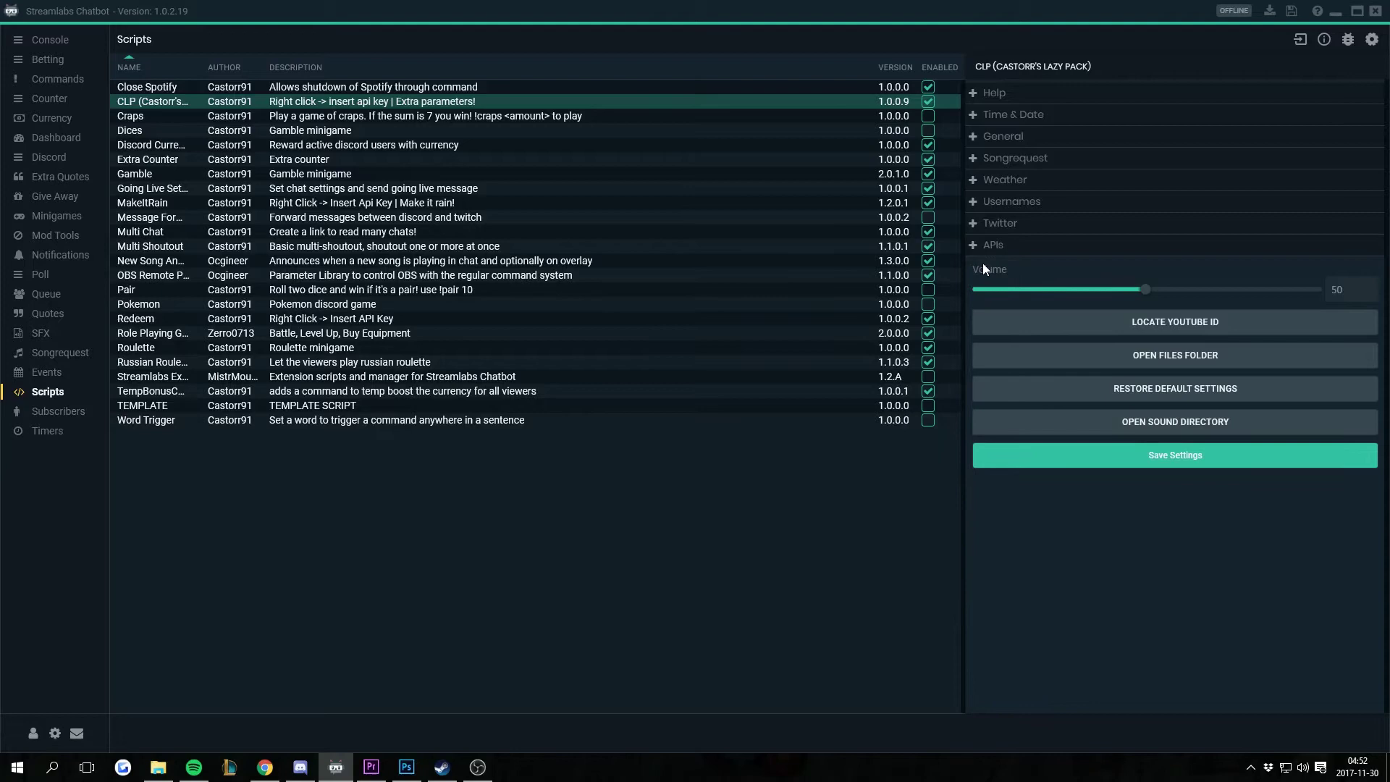
Step: Scroll through the API URLs, then collapse the APIs section
left_click(981, 246)
scroll(1131, 416, "down", 6)
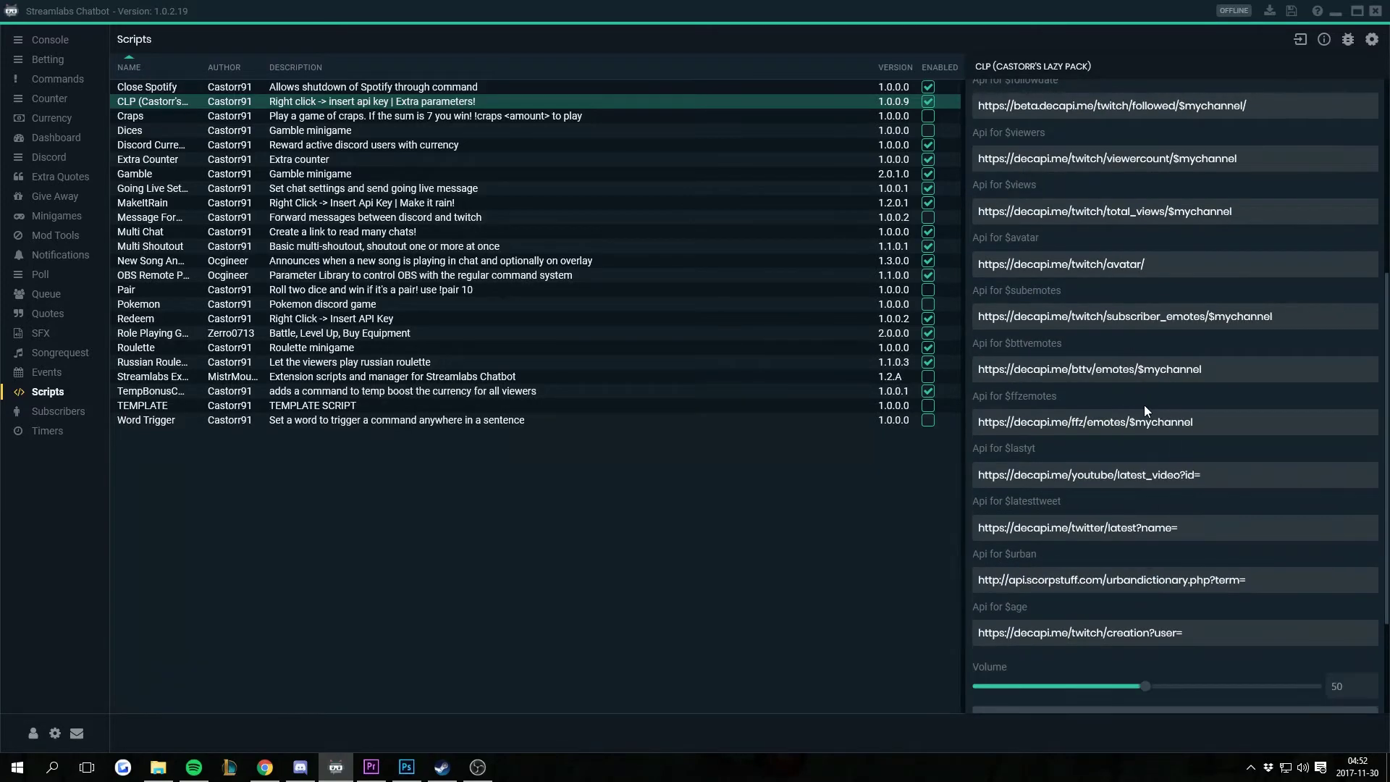
scroll(1123, 390, "up", 3)
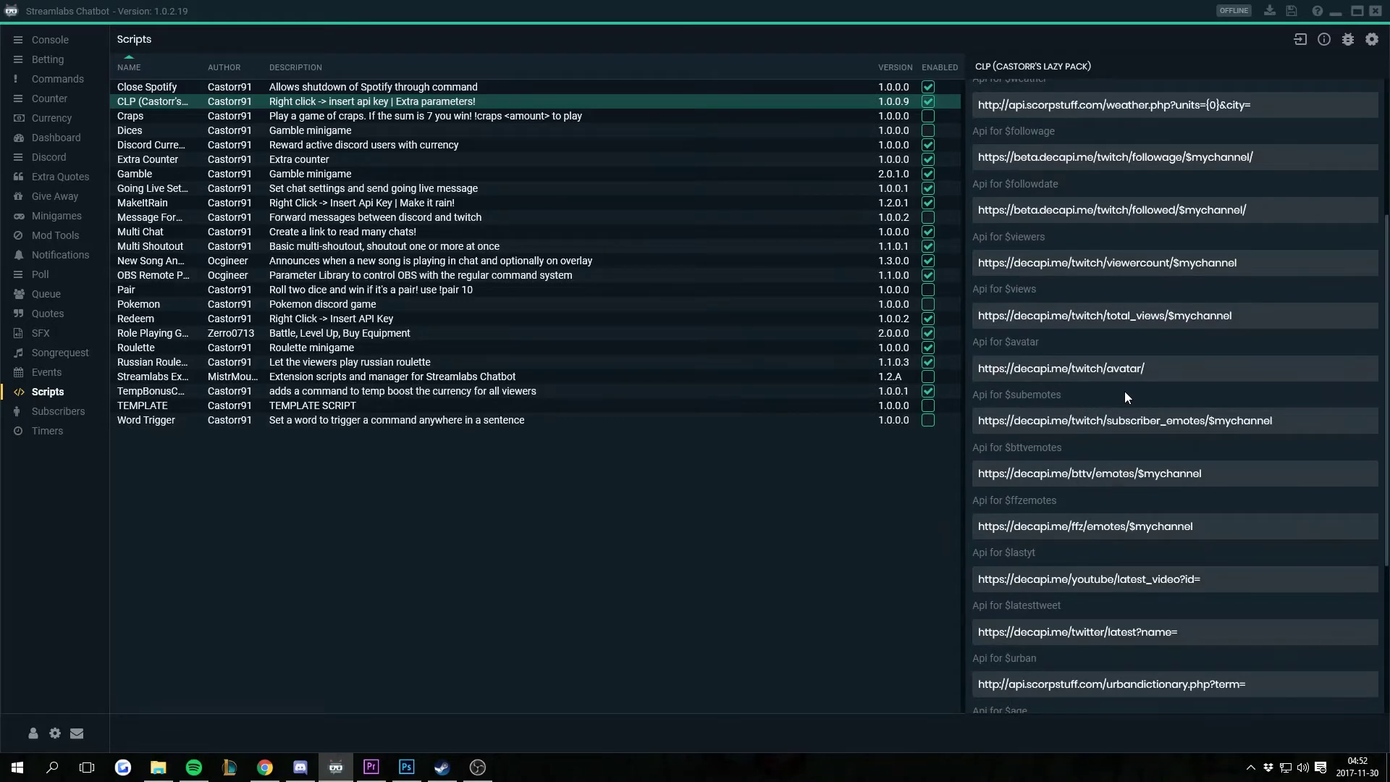
scroll(1123, 391, "up", 4)
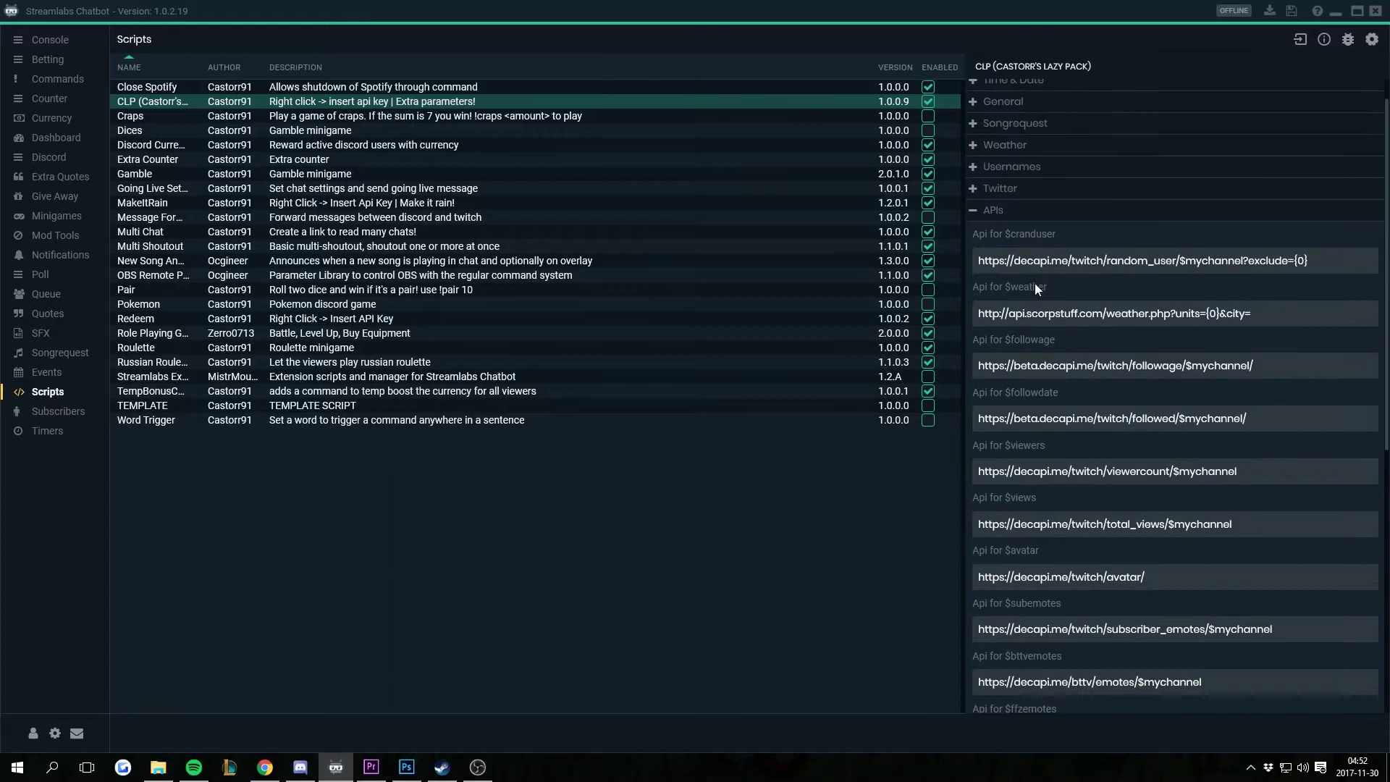
left_click(976, 208)
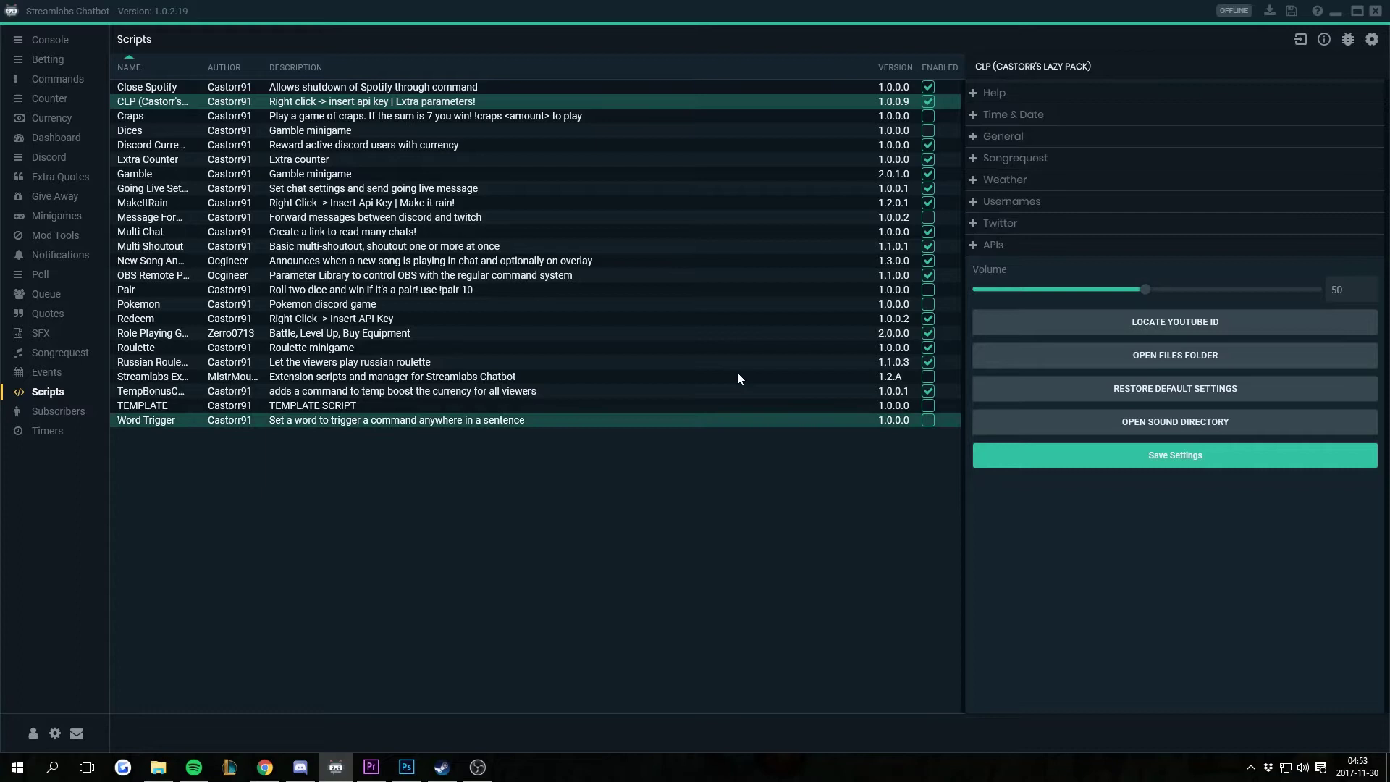
Step: Insert the CLP API key from the script's context menu and confirm writing API_Key.js
right_click(330, 109)
left_click(359, 146)
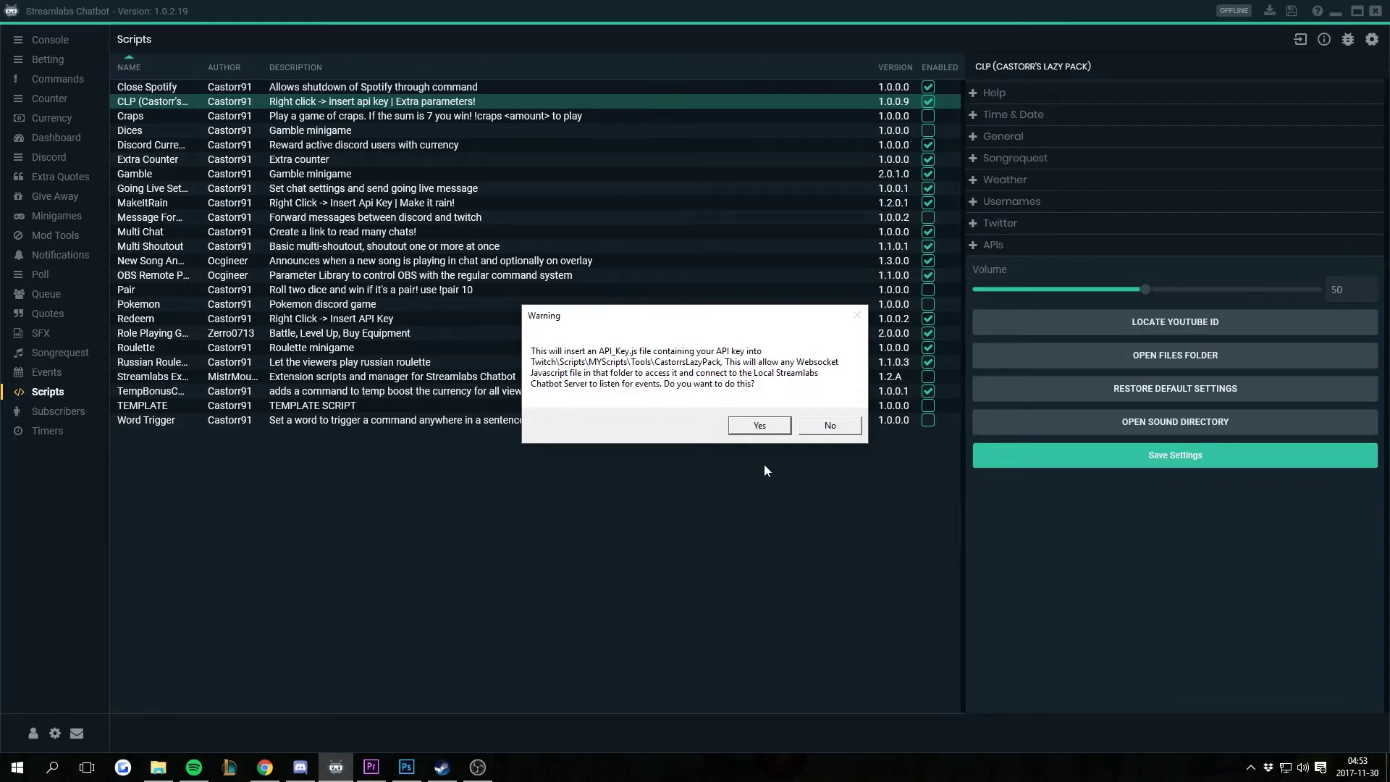
left_click(754, 427)
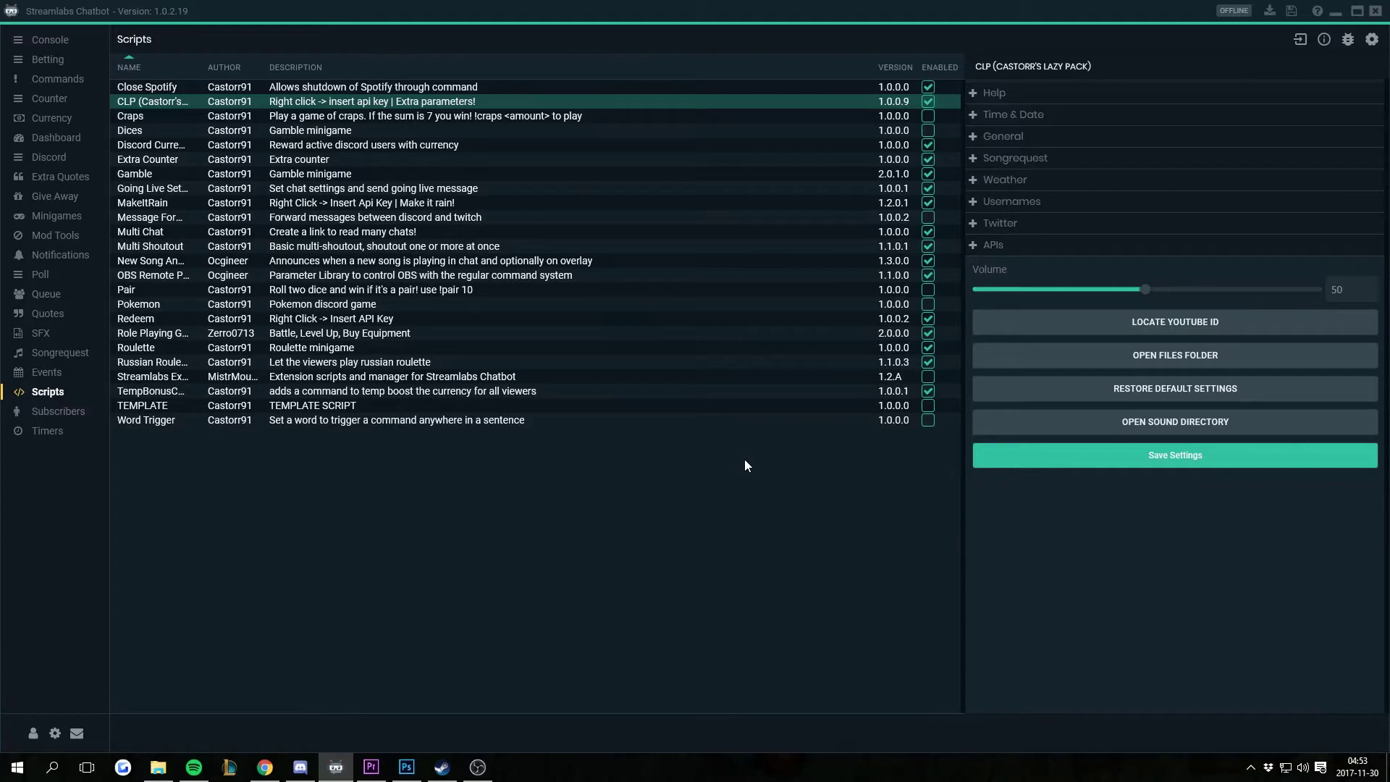
Step: Open CLP's folder in File Explorer, select Index.html, and arrange OBS Studio beside it
left_click(1109, 432)
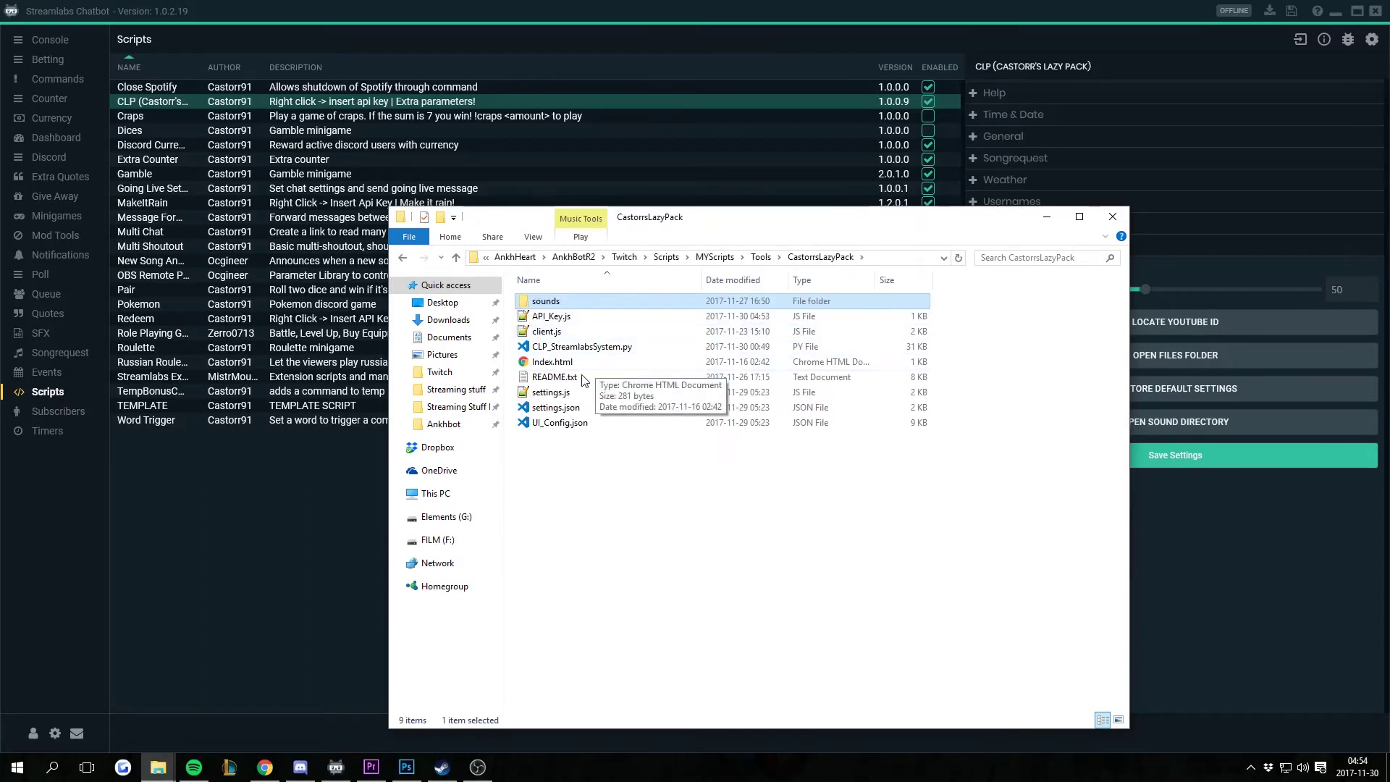
left_click(575, 365)
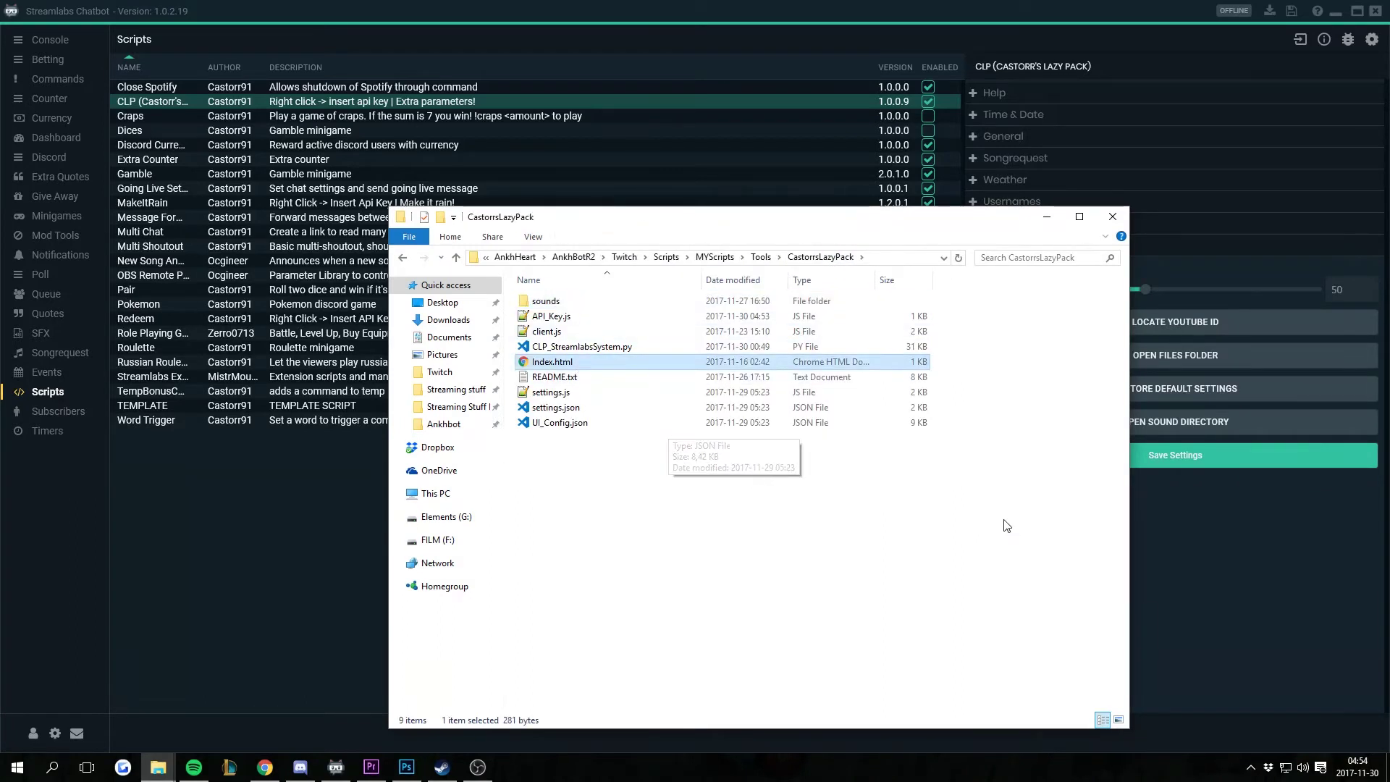
left_click_drag(607, 219, 369, 159)
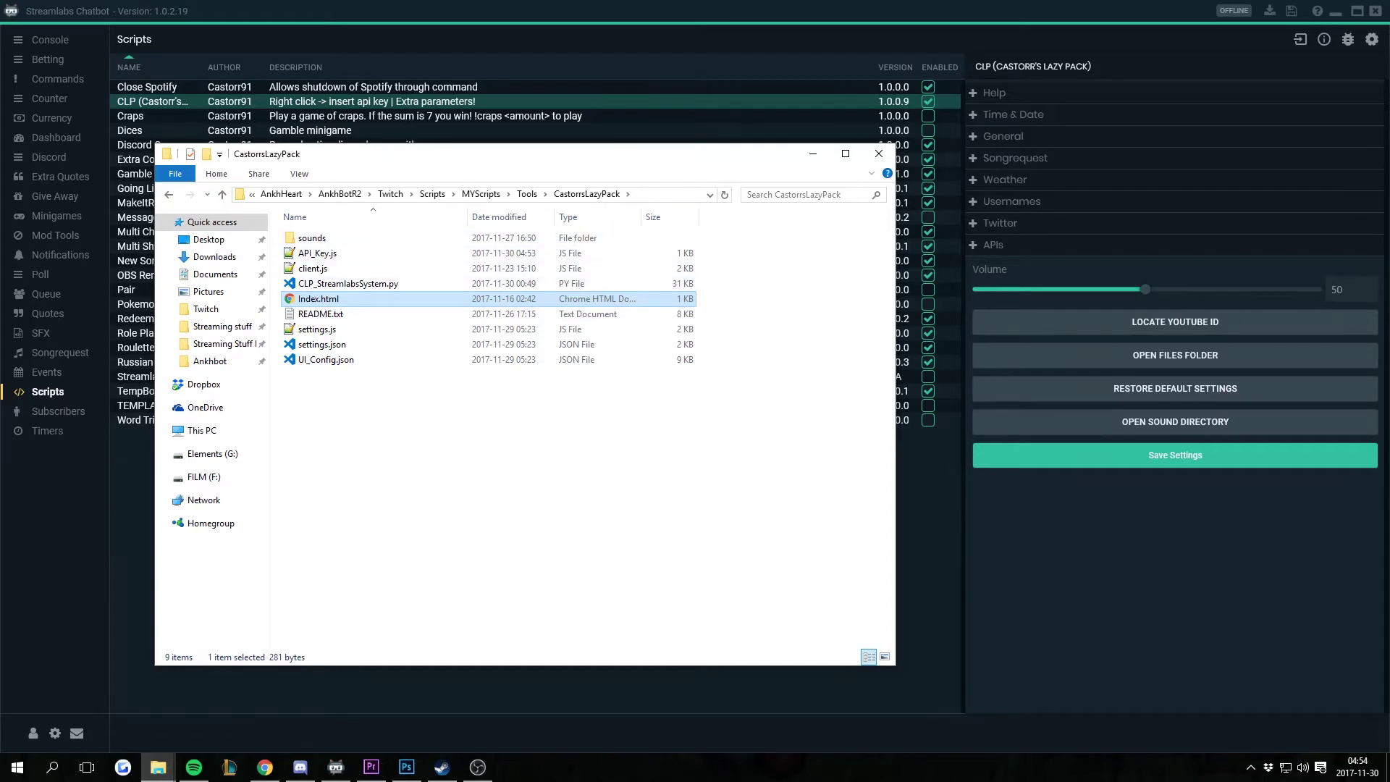
key("alt+Tab")
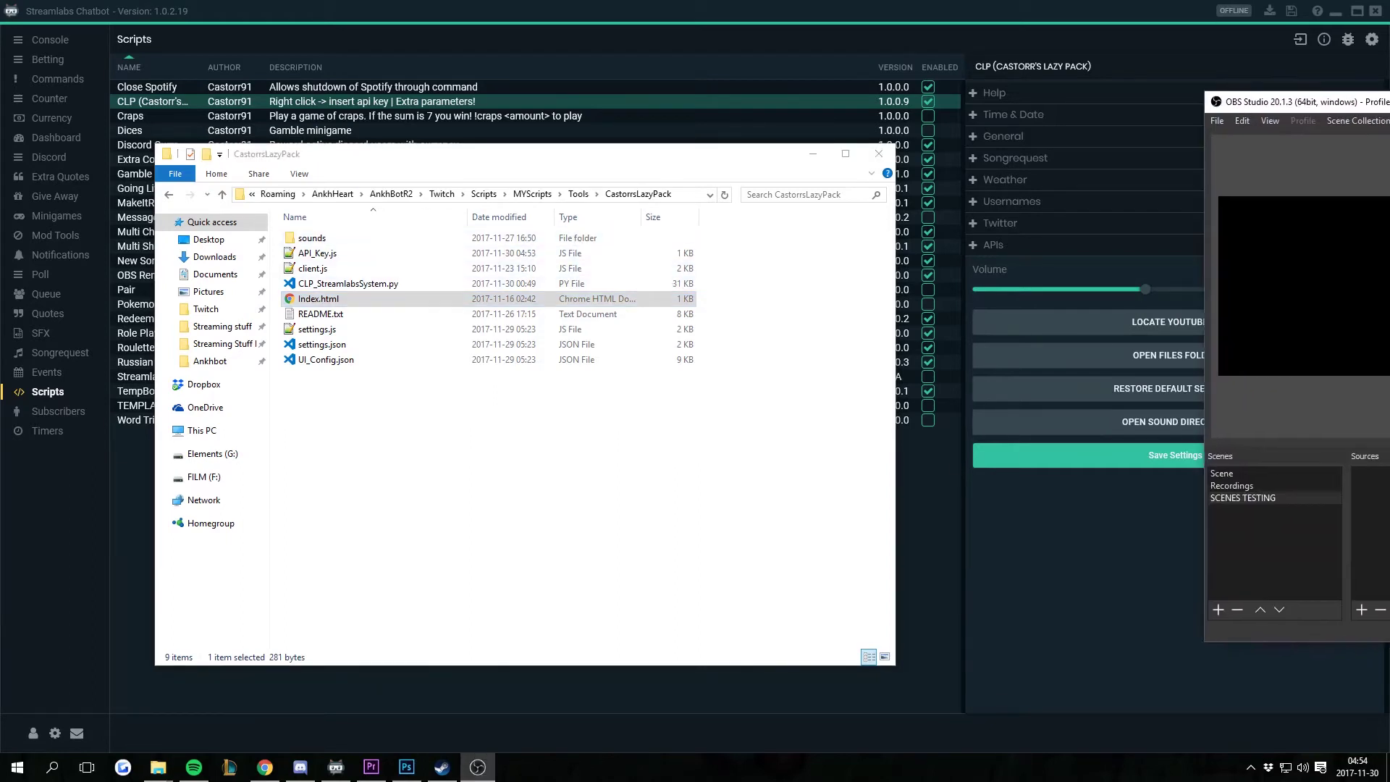
left_click_drag(1379, 108, 1265, 96)
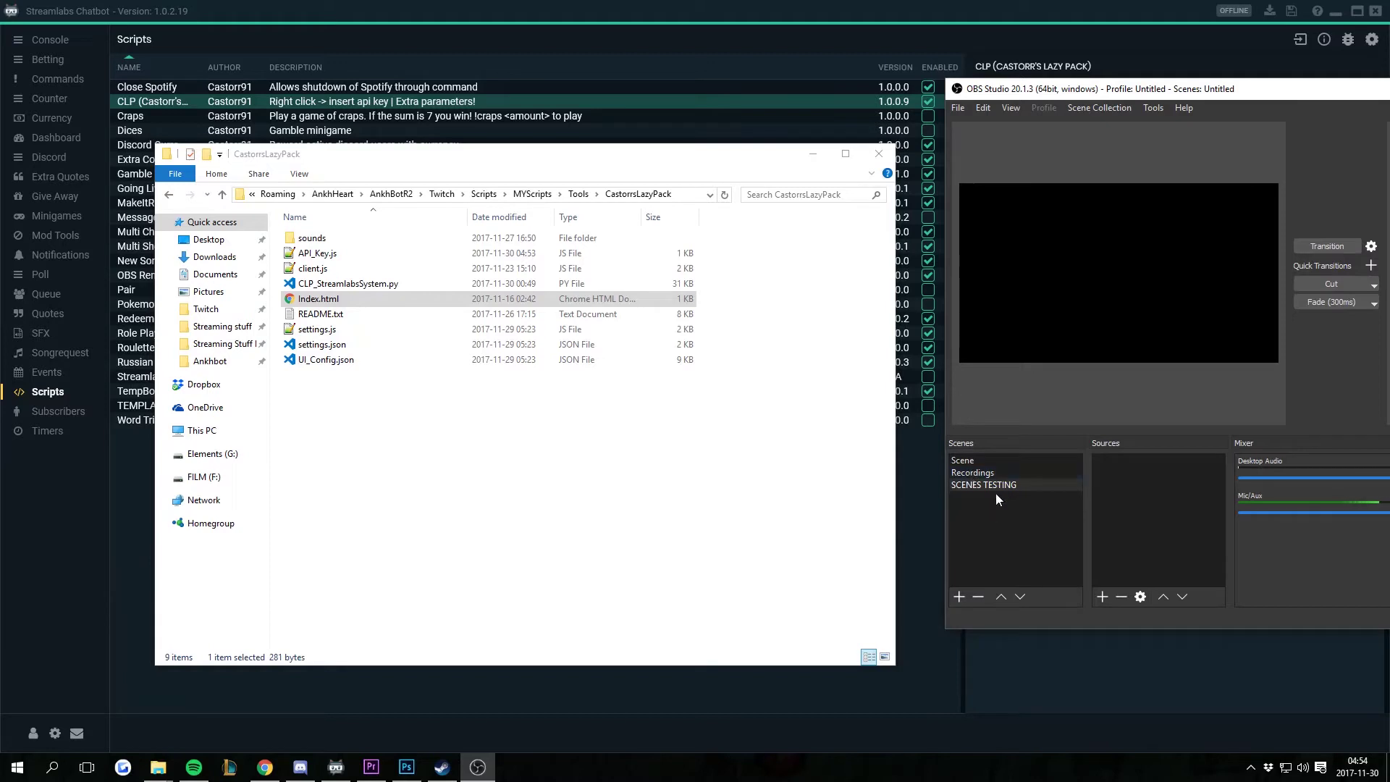
Step: Add a BrowserSource named CLP and tick Local file in its properties
right_click(1133, 469)
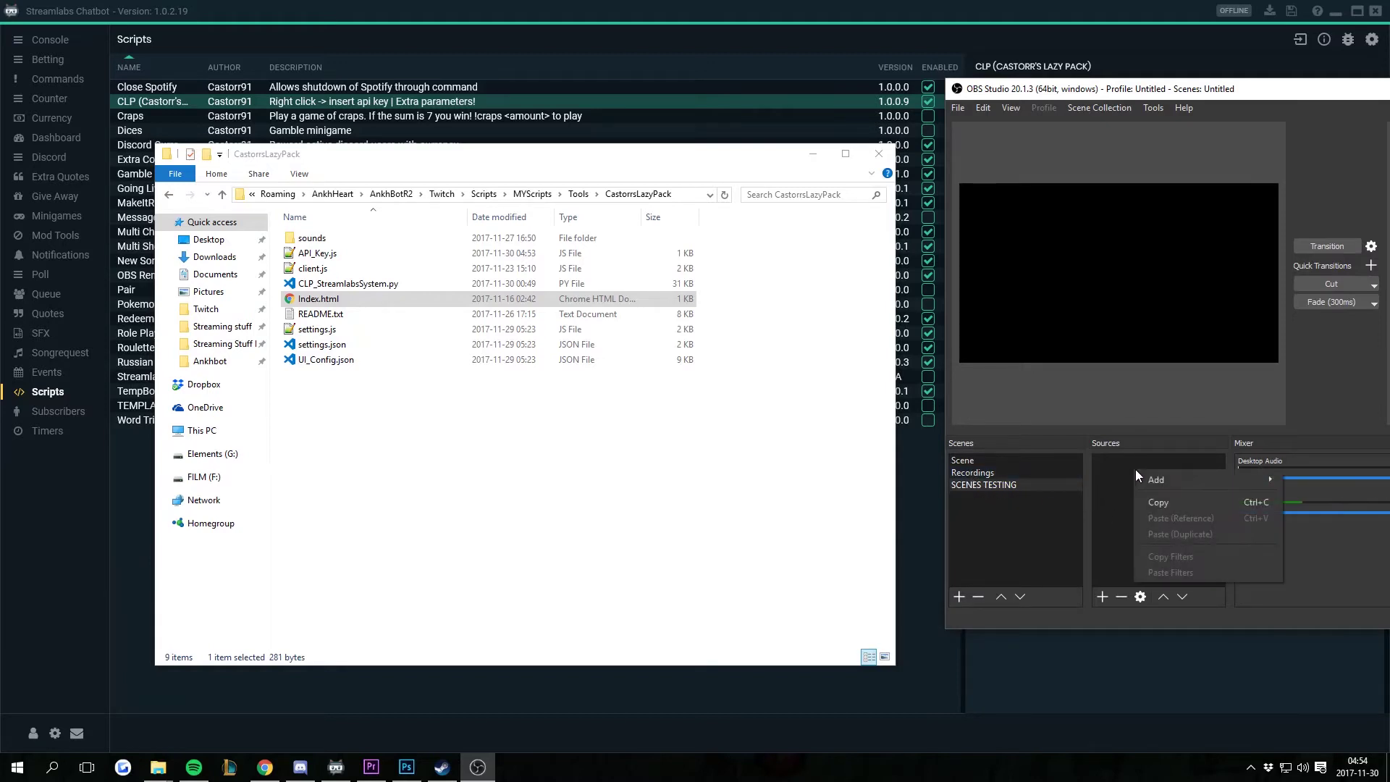
mouse_move(1188, 482)
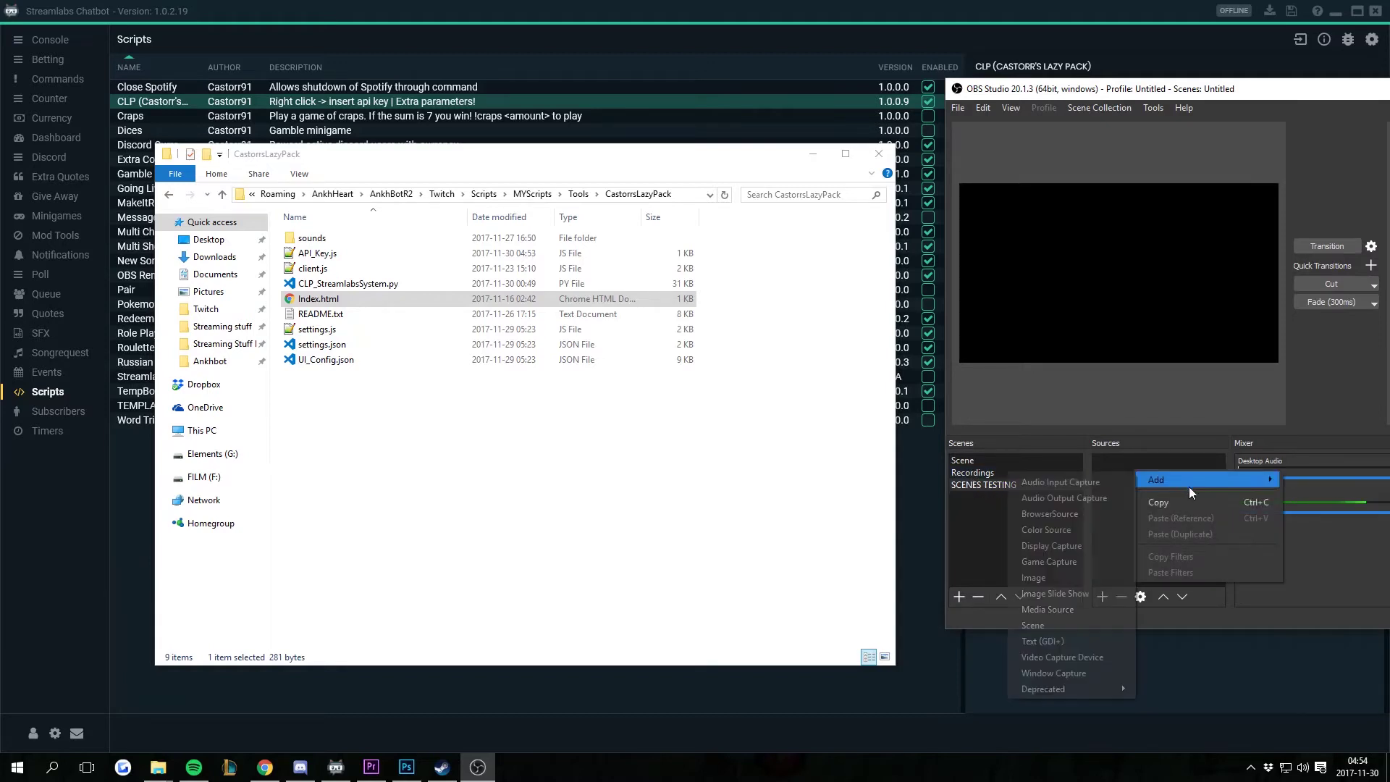
left_click(1057, 515)
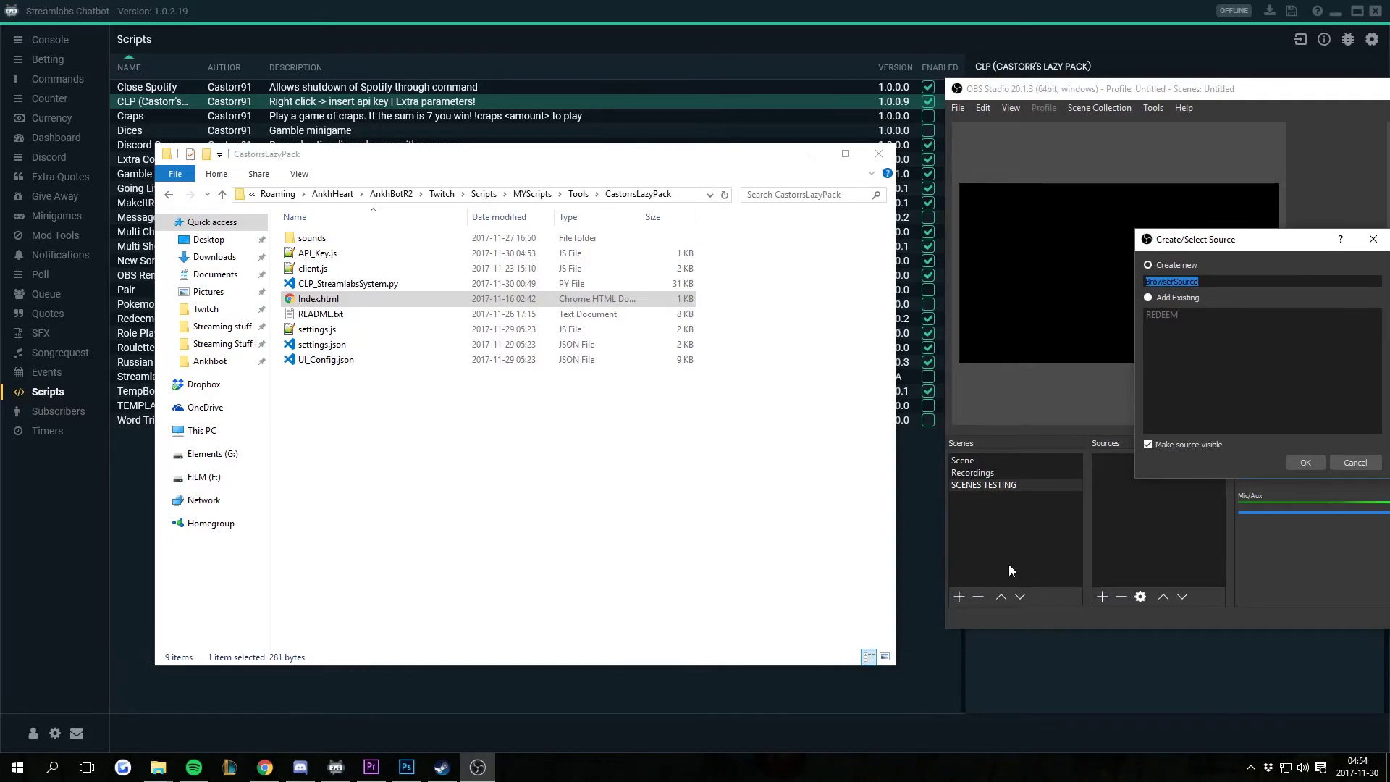
type("CLP")
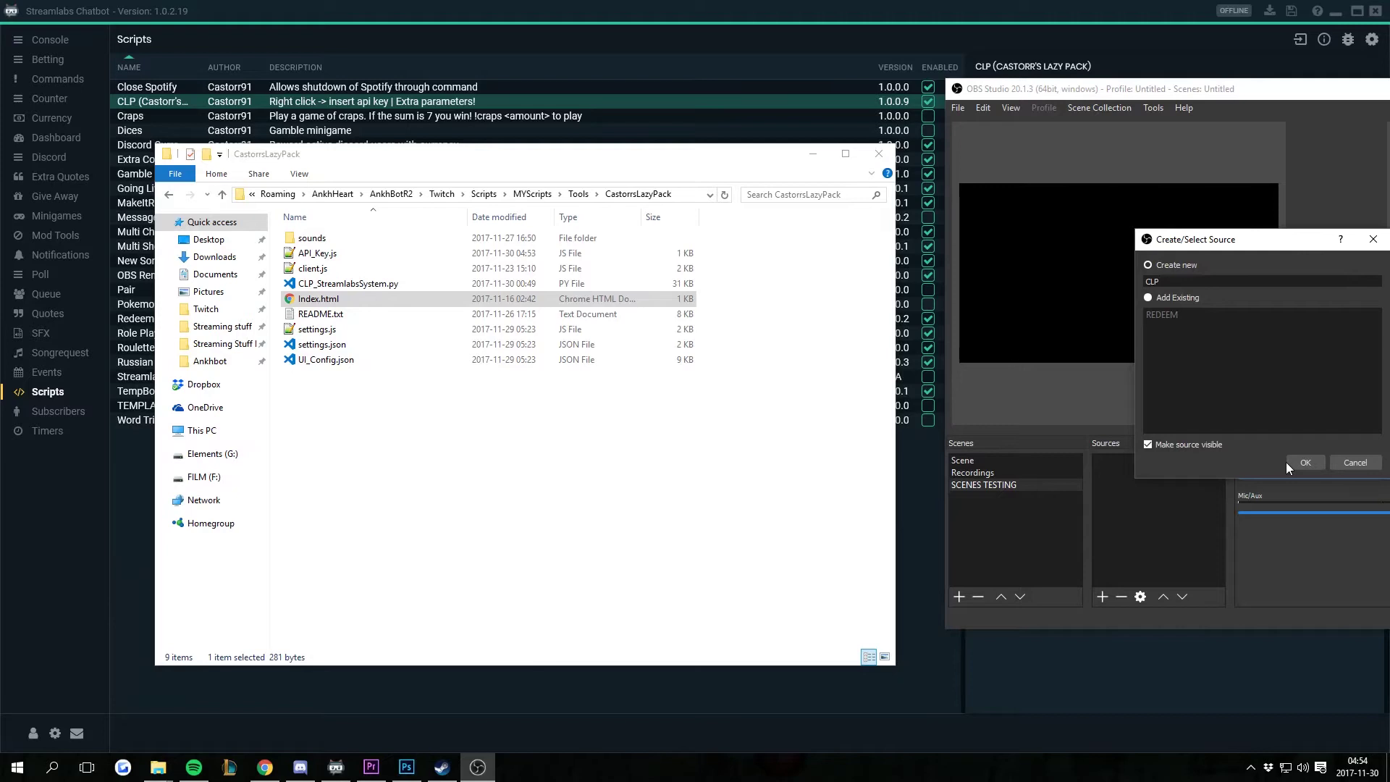
left_click(1304, 461)
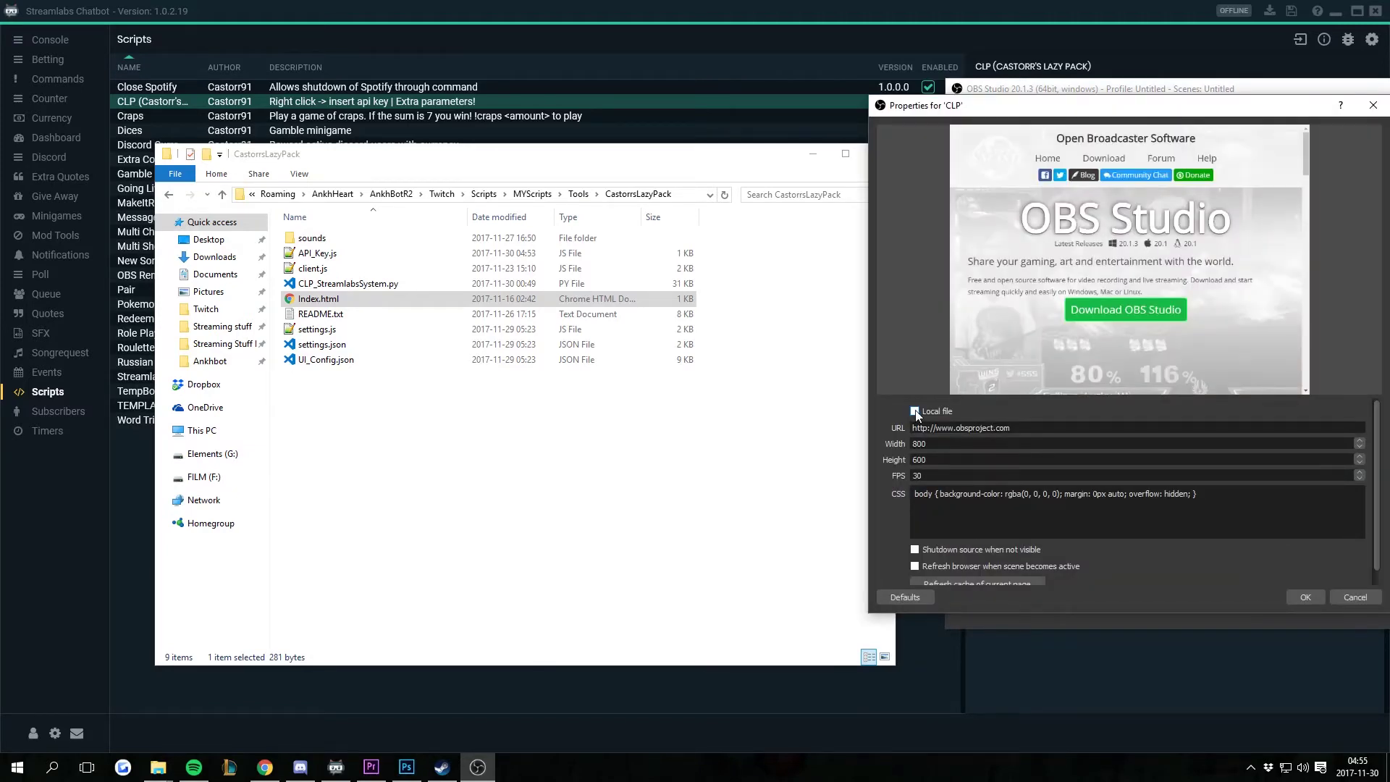
left_click(915, 412)
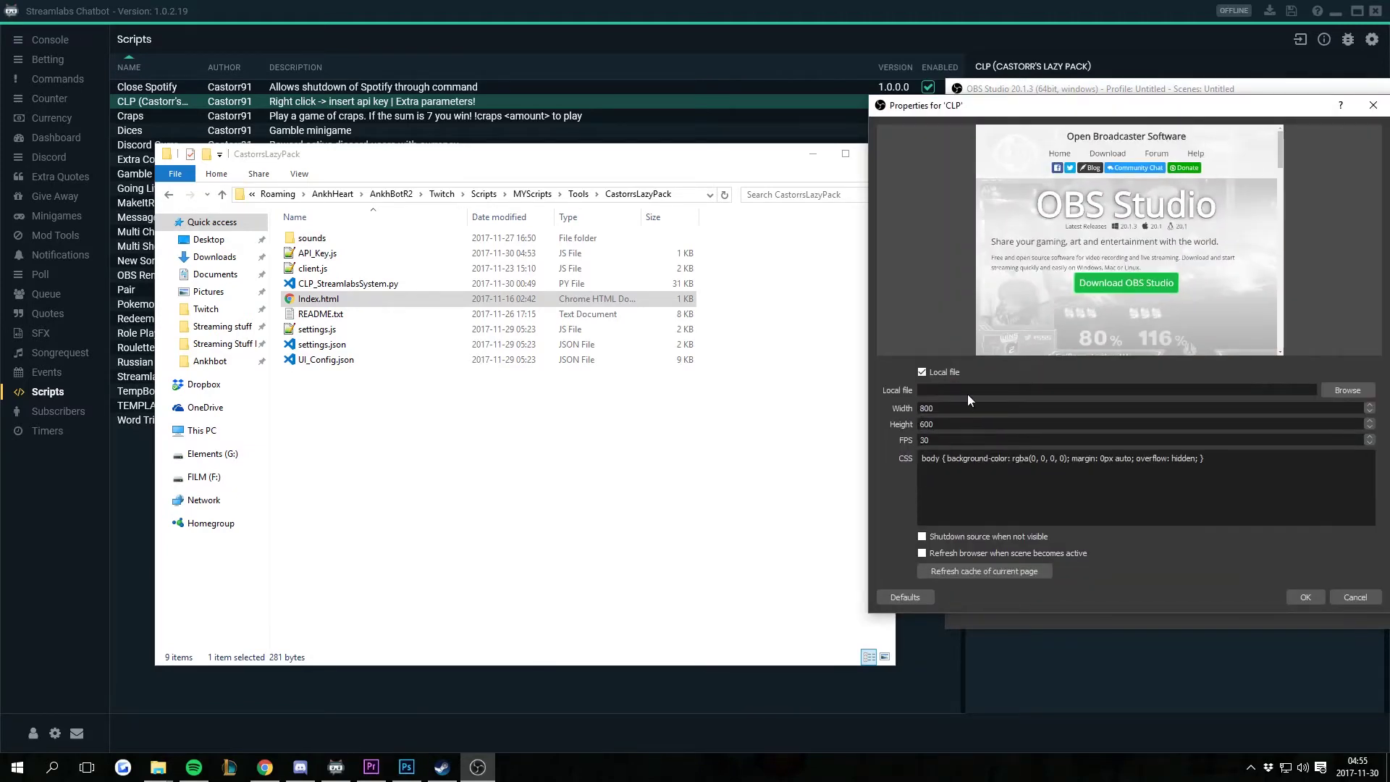
left_click(689, 204)
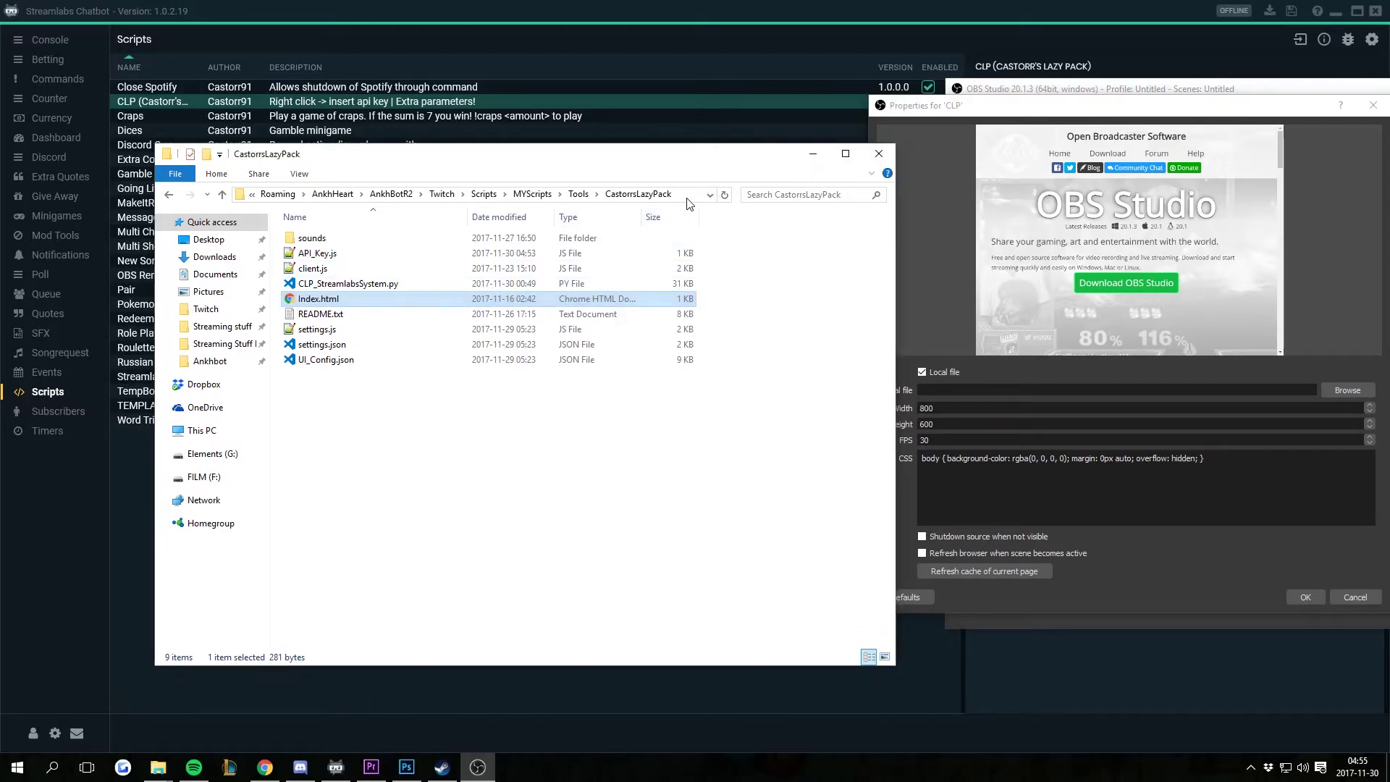
left_click(813, 154)
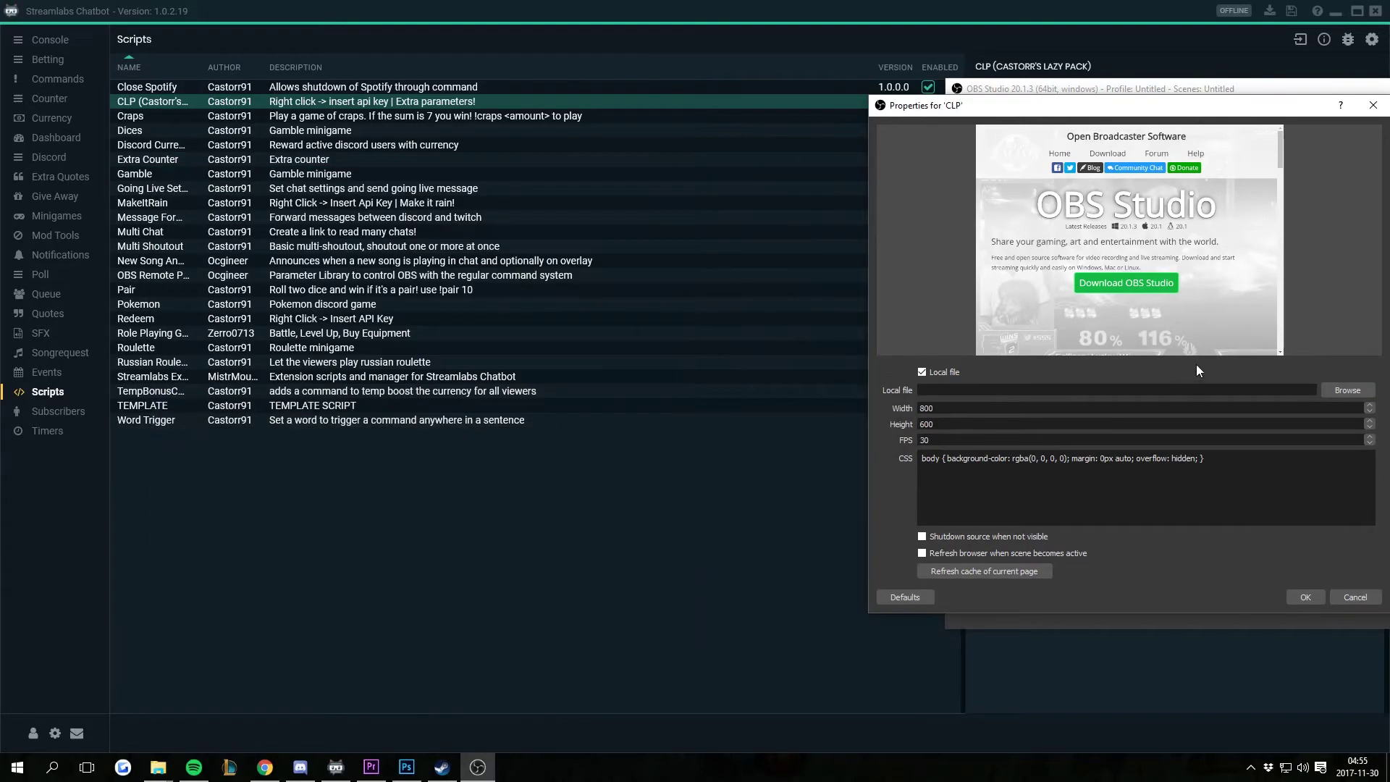
Step: Set Index.html from the CastorrsLazyPack folder as CLP's local file and save
left_click(1345, 390)
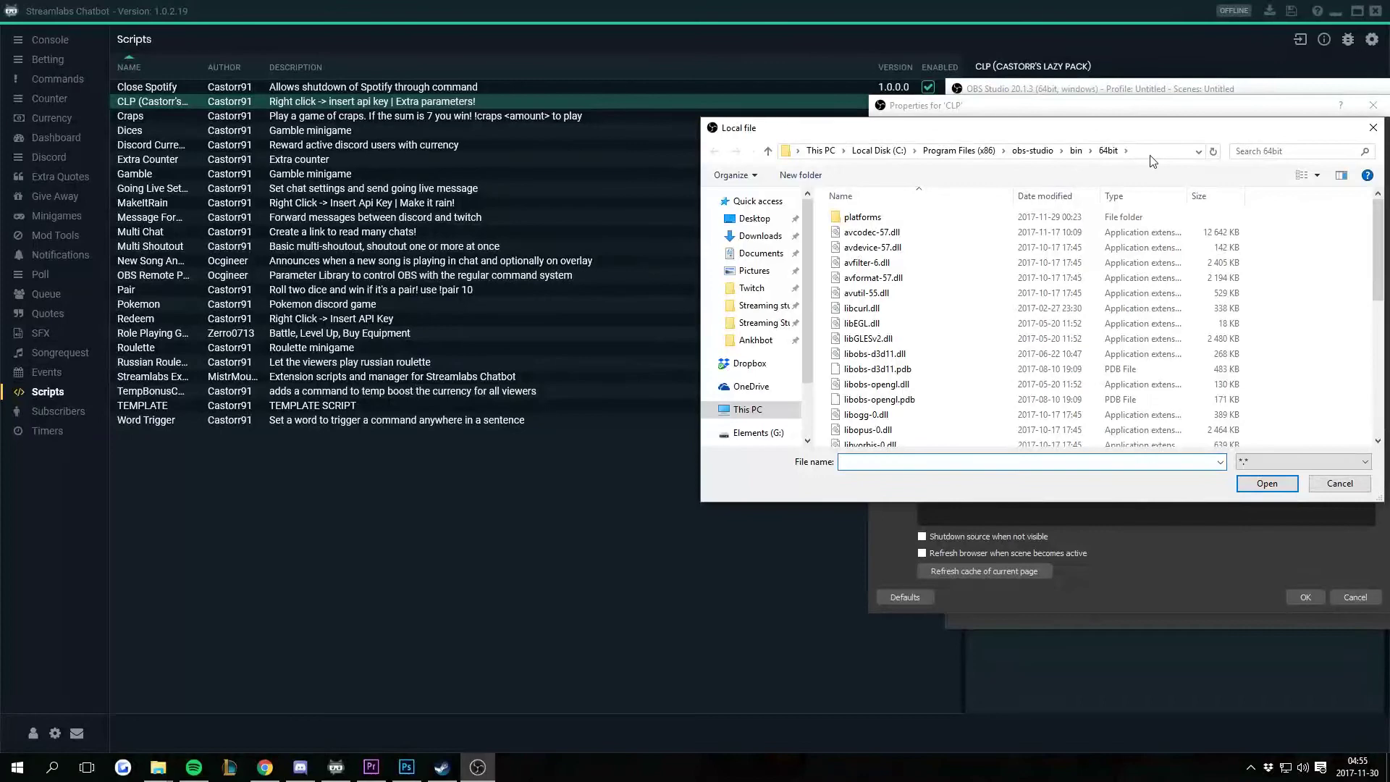
left_click(1150, 155)
type("C:\\Users\\Castorr\\AppData\\Roaming\\AnkhHeart\\AnkhBotR2\\Twitch\\Scripts\\MYScripts\\Tools\\CastorrsLazyPack")
key("Return")
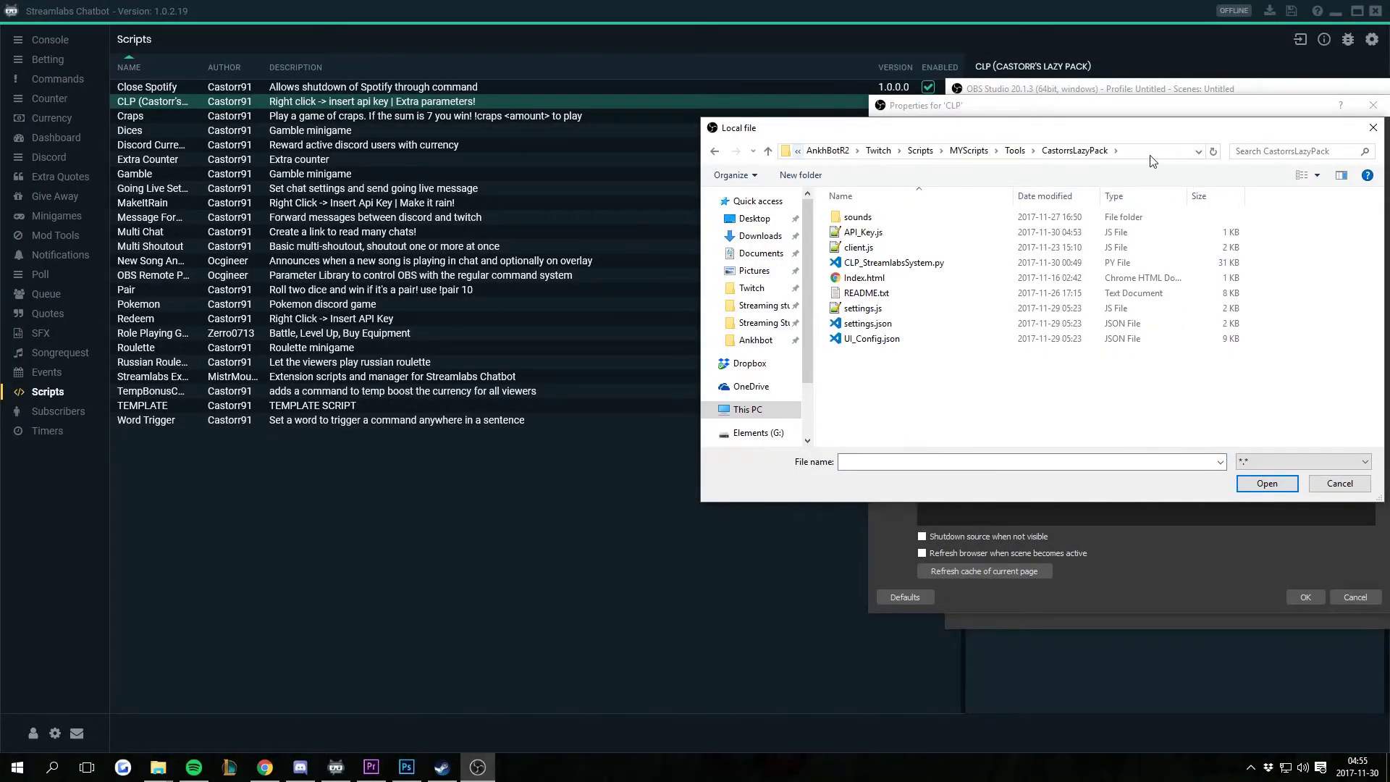
left_click_drag(994, 129, 634, 103)
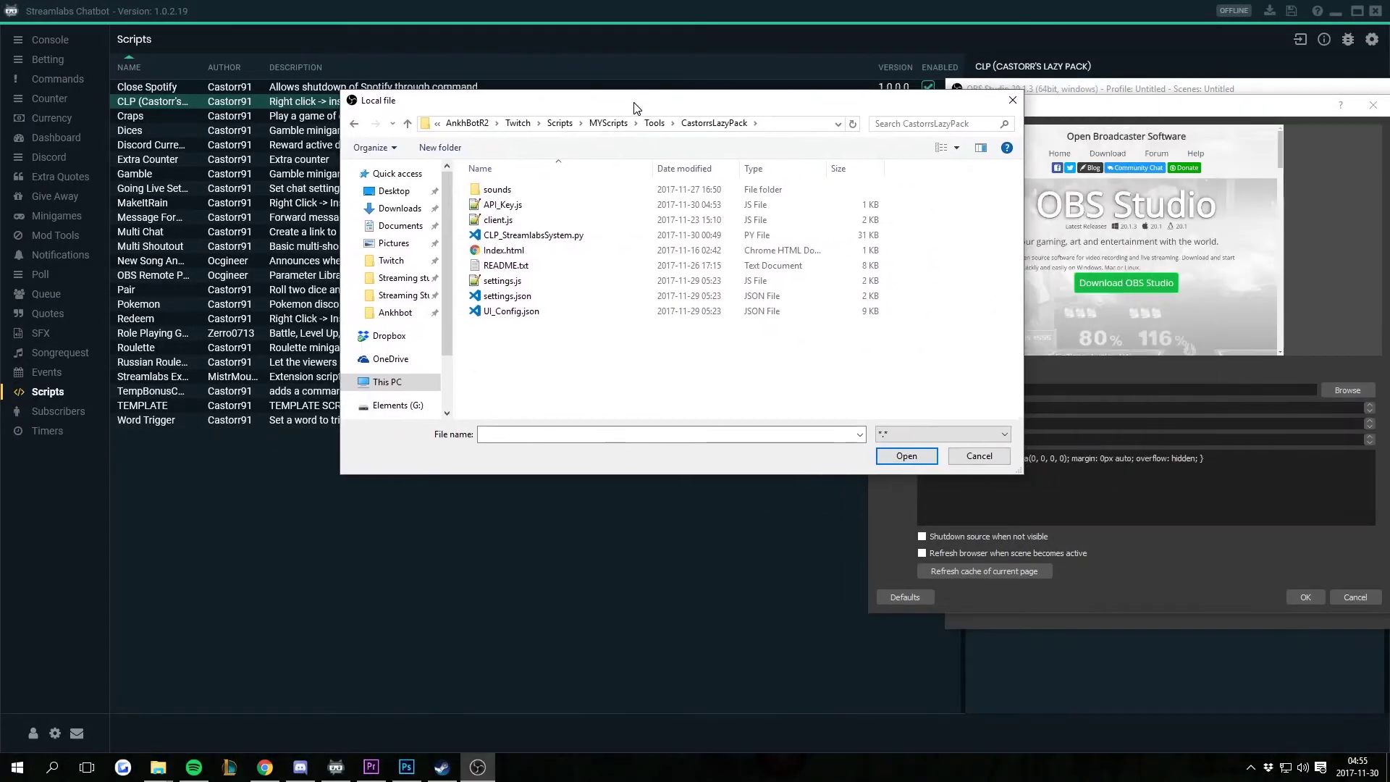
left_click(500, 252)
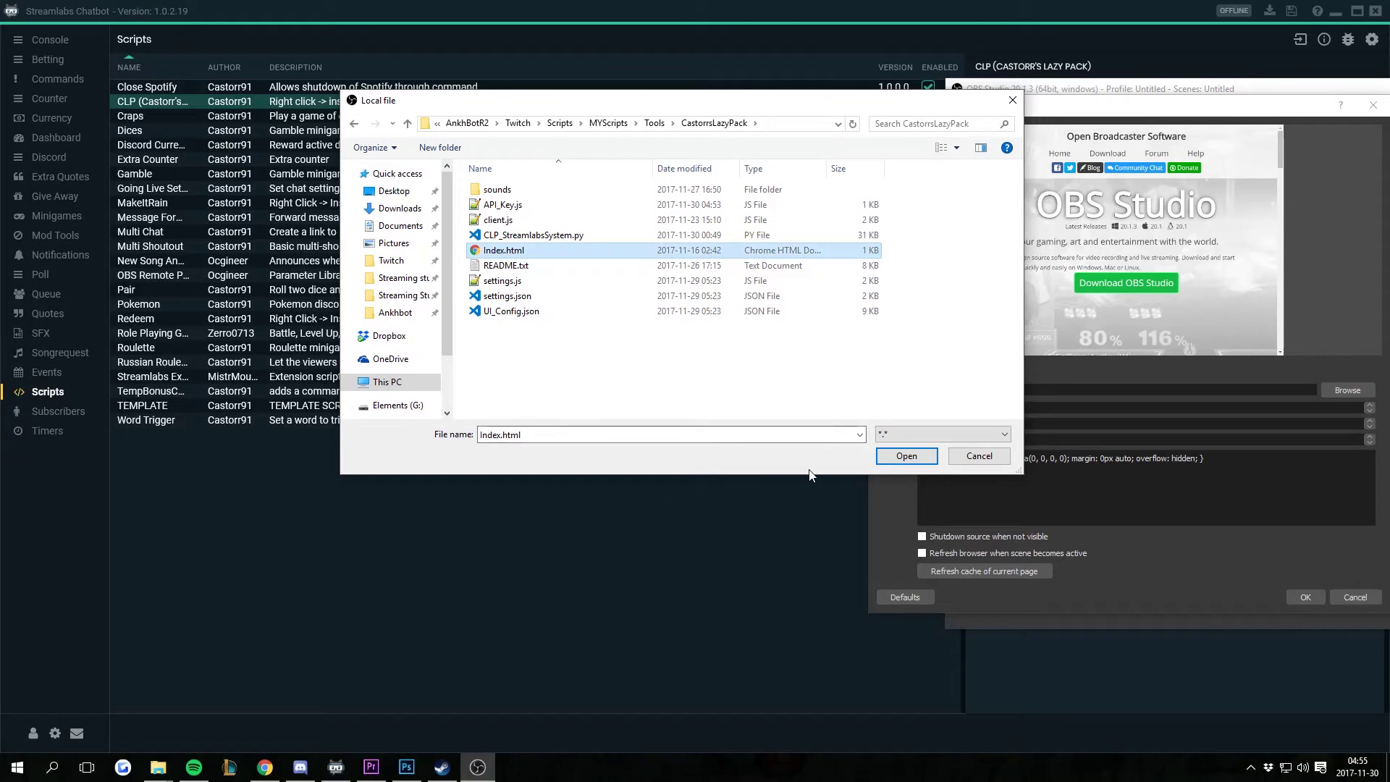
left_click(905, 457)
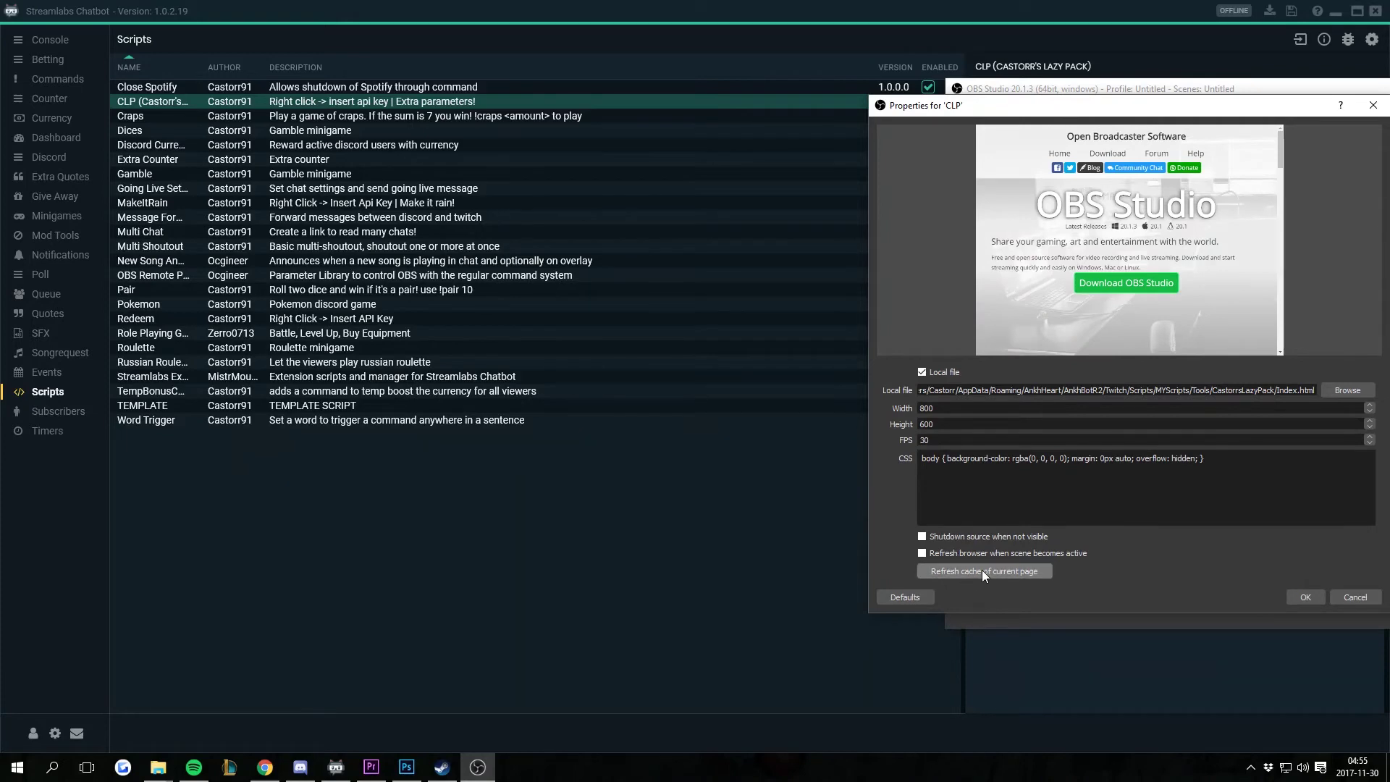
left_click(1300, 597)
left_click_drag(1069, 94, 530, 60)
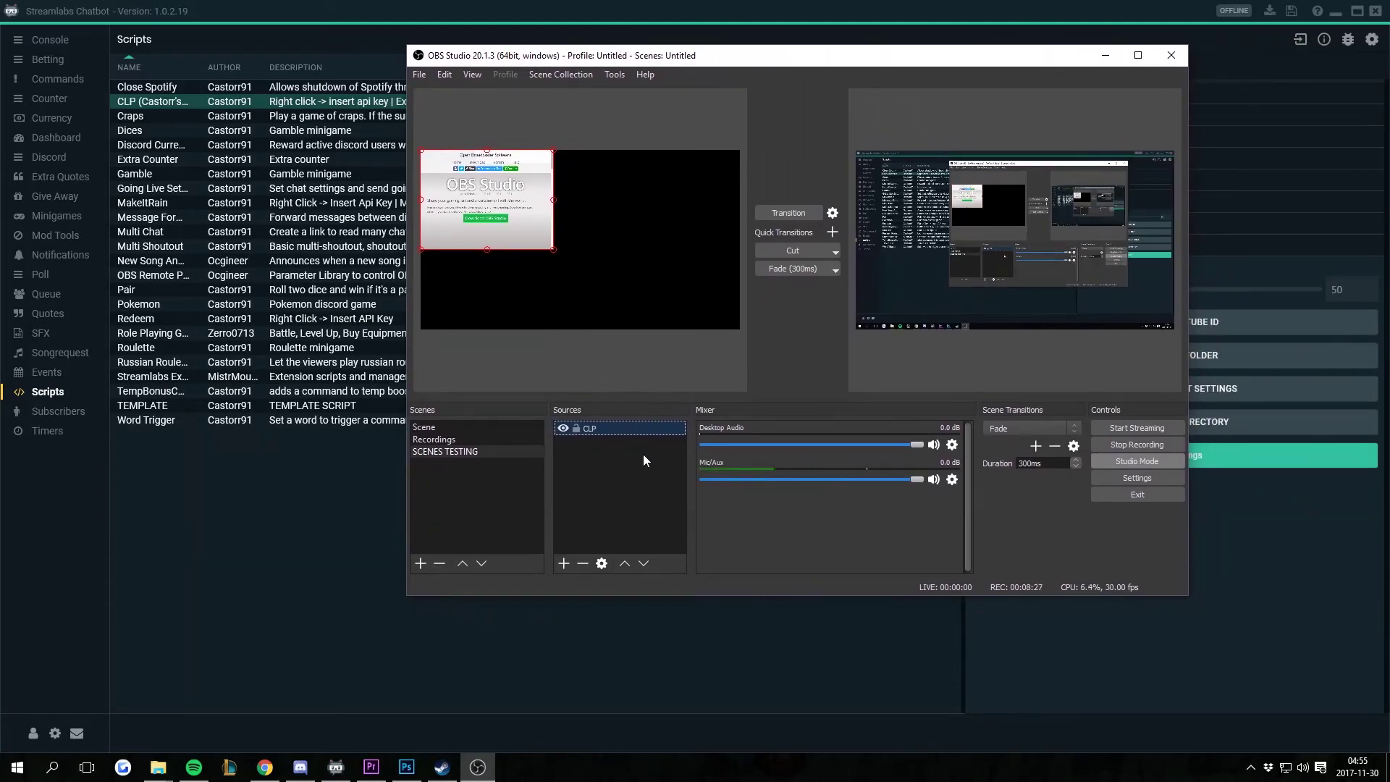
Step: Reopen CLP's properties, refresh the cache of the current page, and confirm
double_click(607, 427)
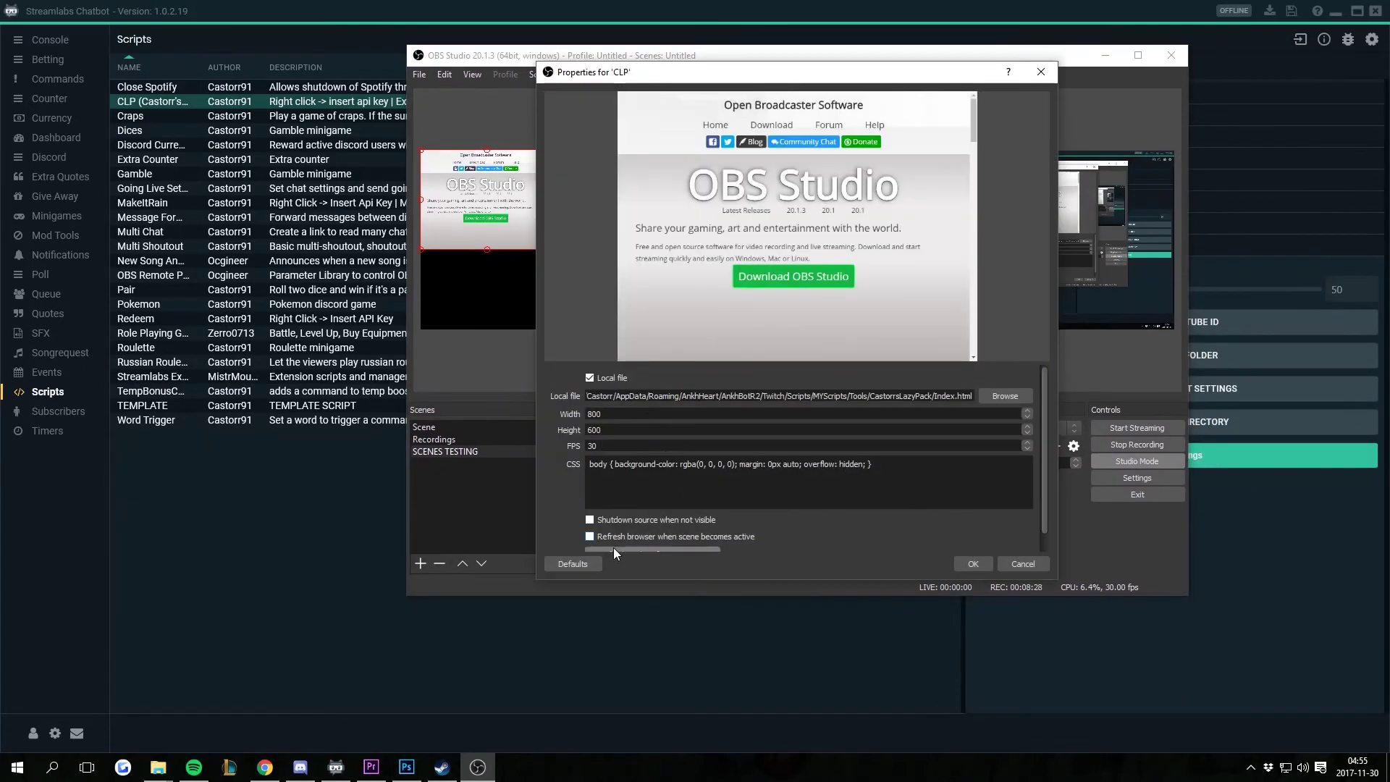
scroll(621, 542, "down", 1)
left_click(627, 537)
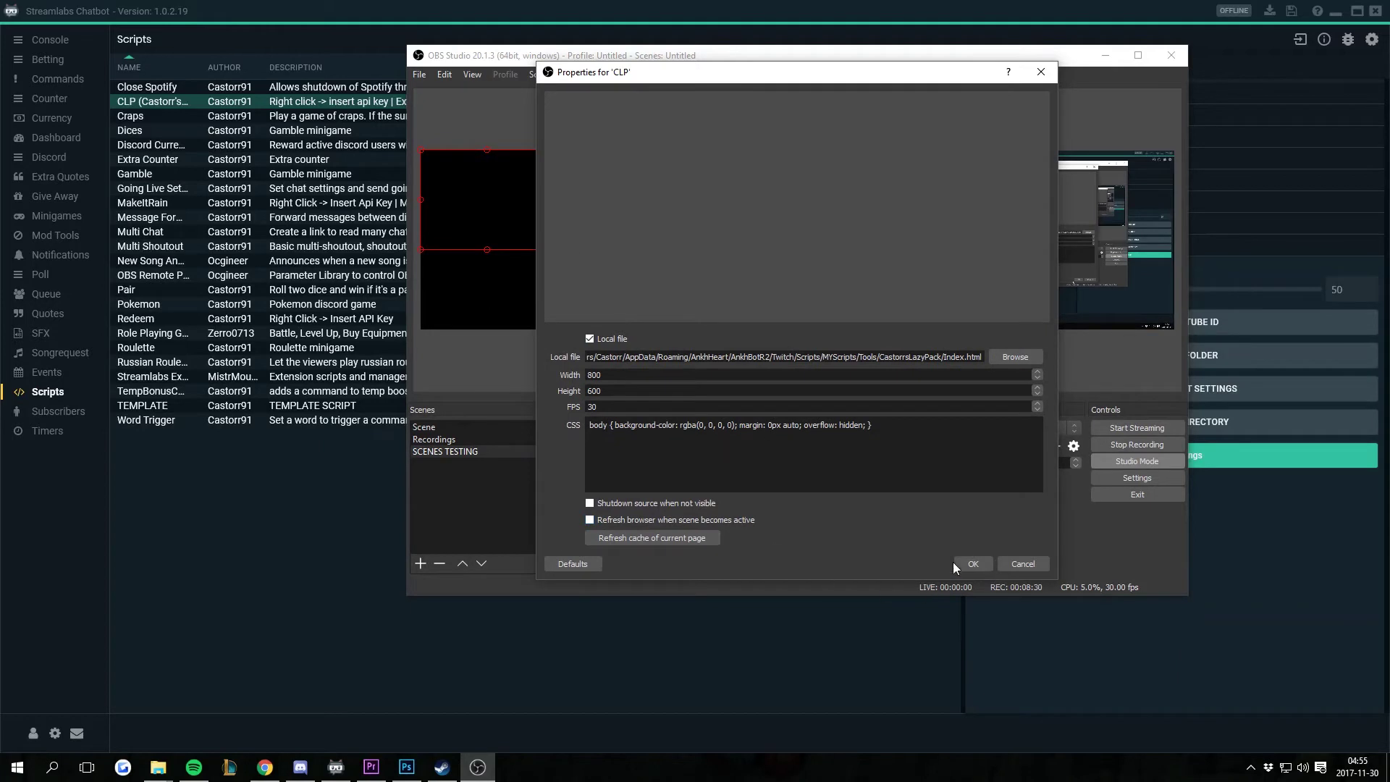
left_click(971, 563)
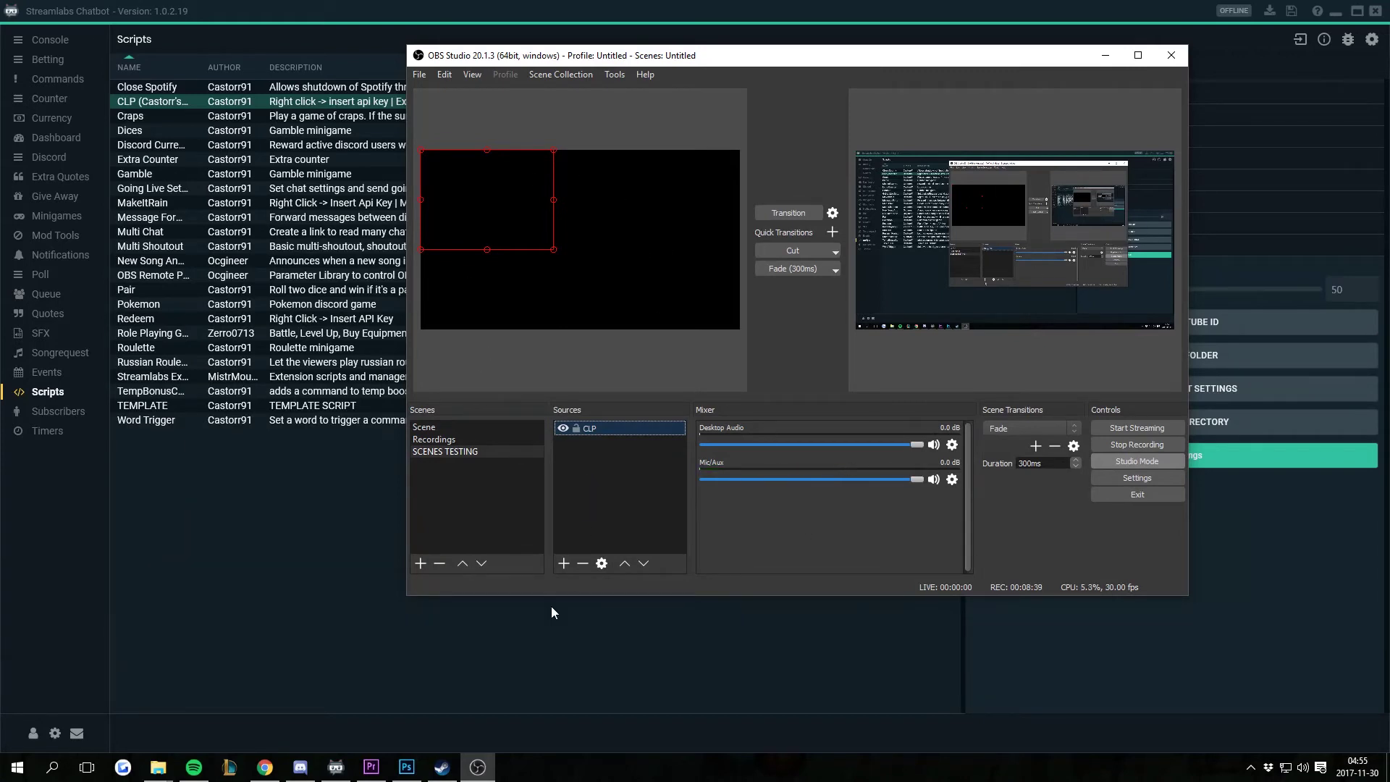
Step: Search the Commands list for !test and open it for editing
left_click(258, 563)
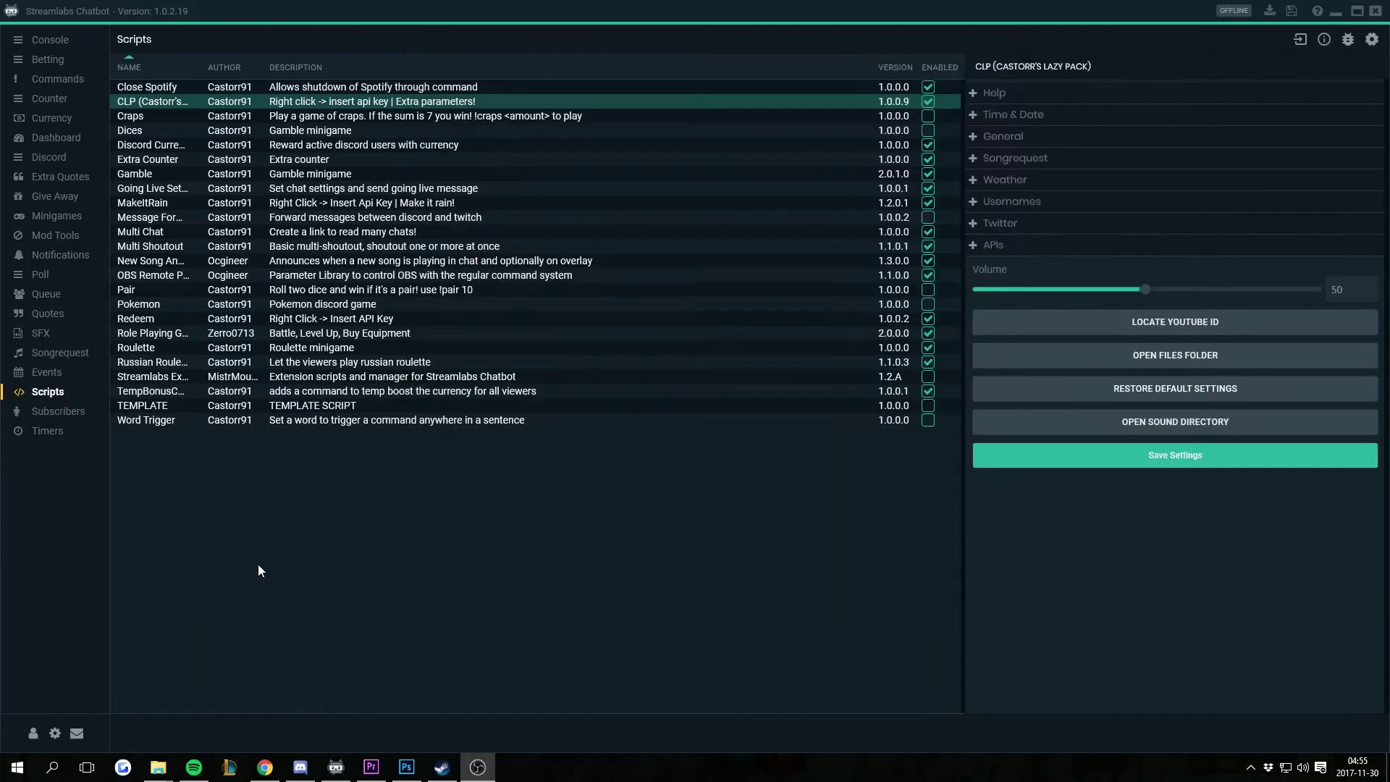
left_click(48, 81)
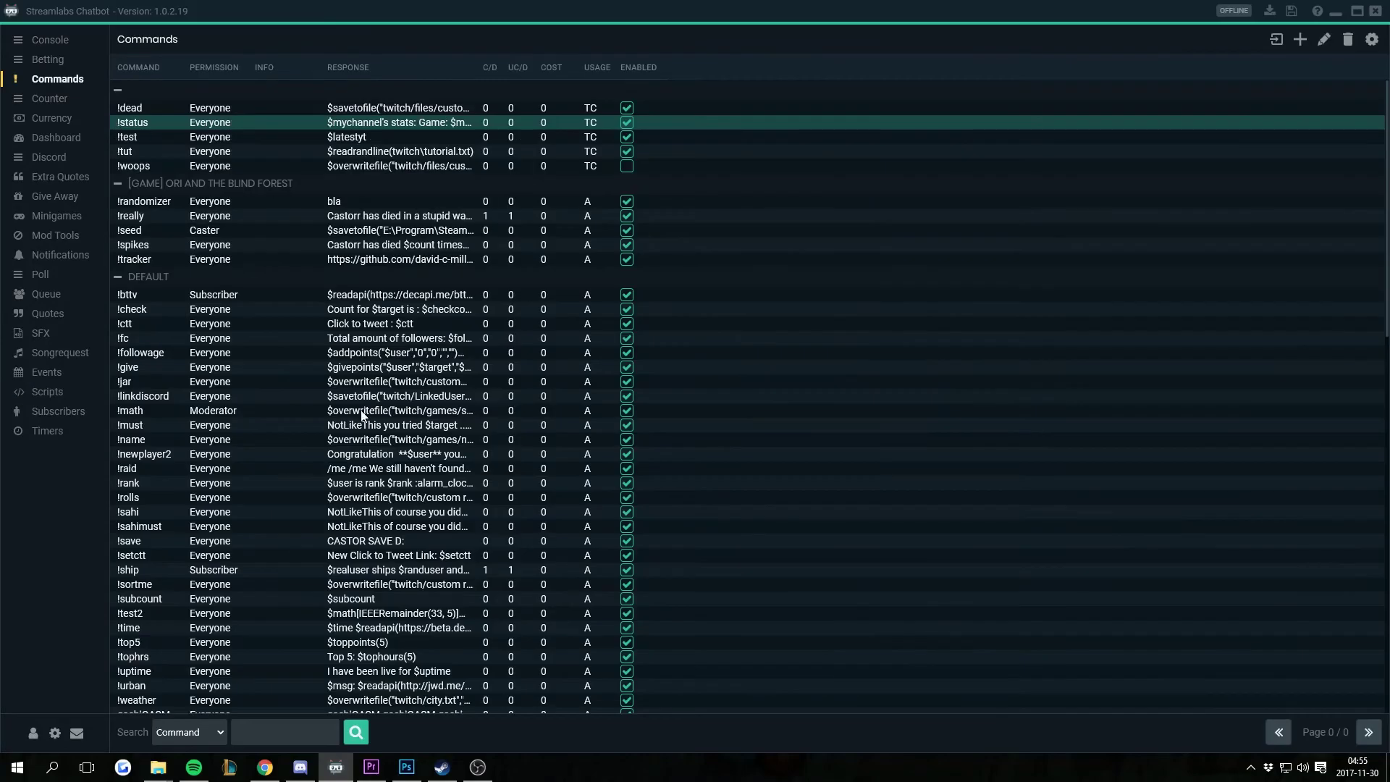
left_click(300, 726)
type("!test")
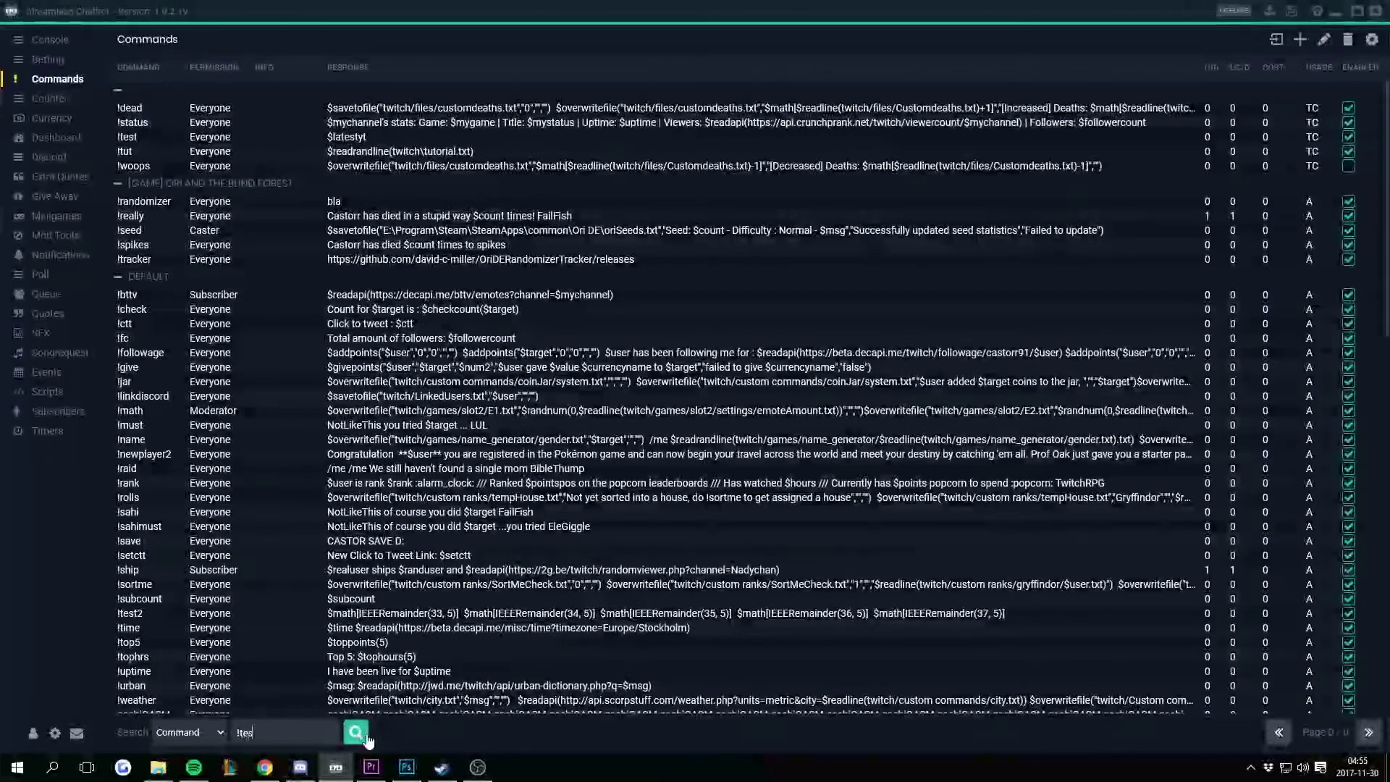
key("Return")
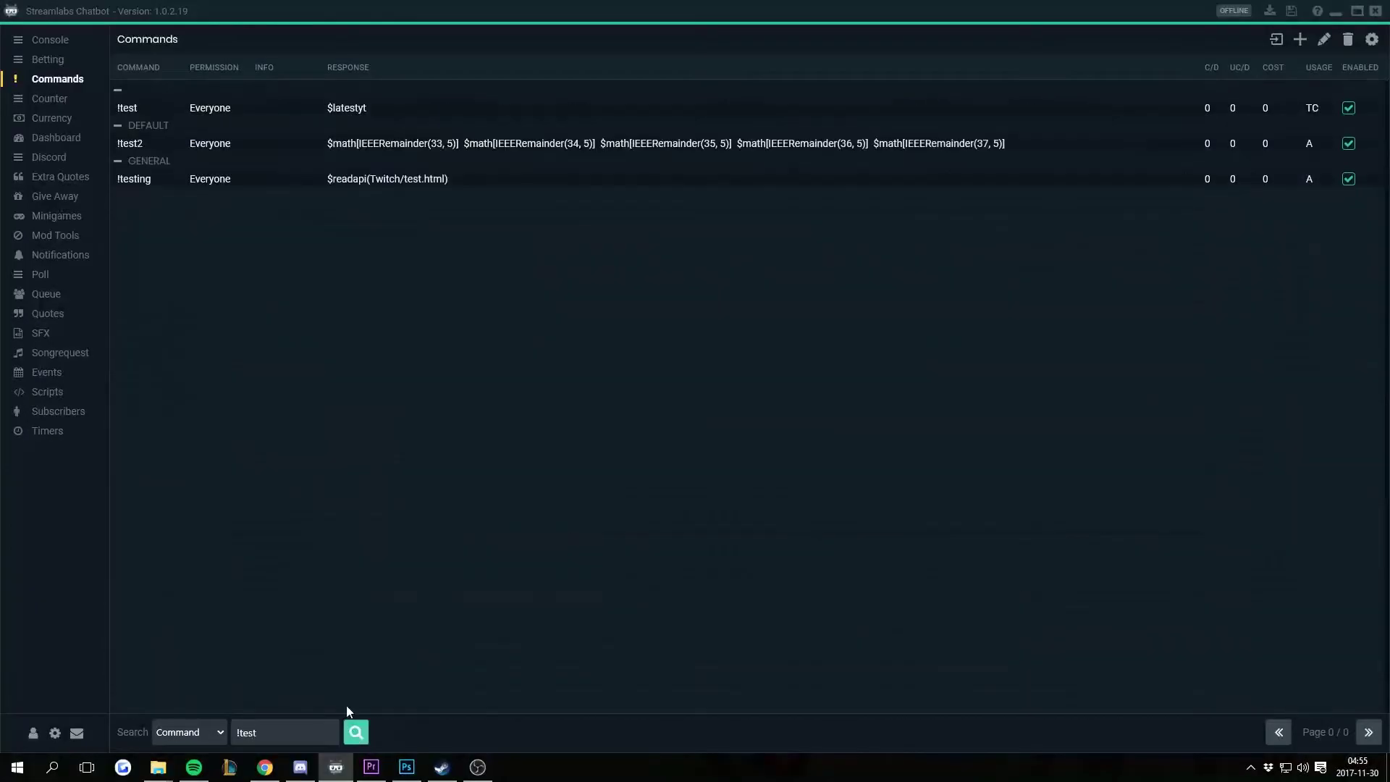
right_click(303, 106)
left_click(338, 123)
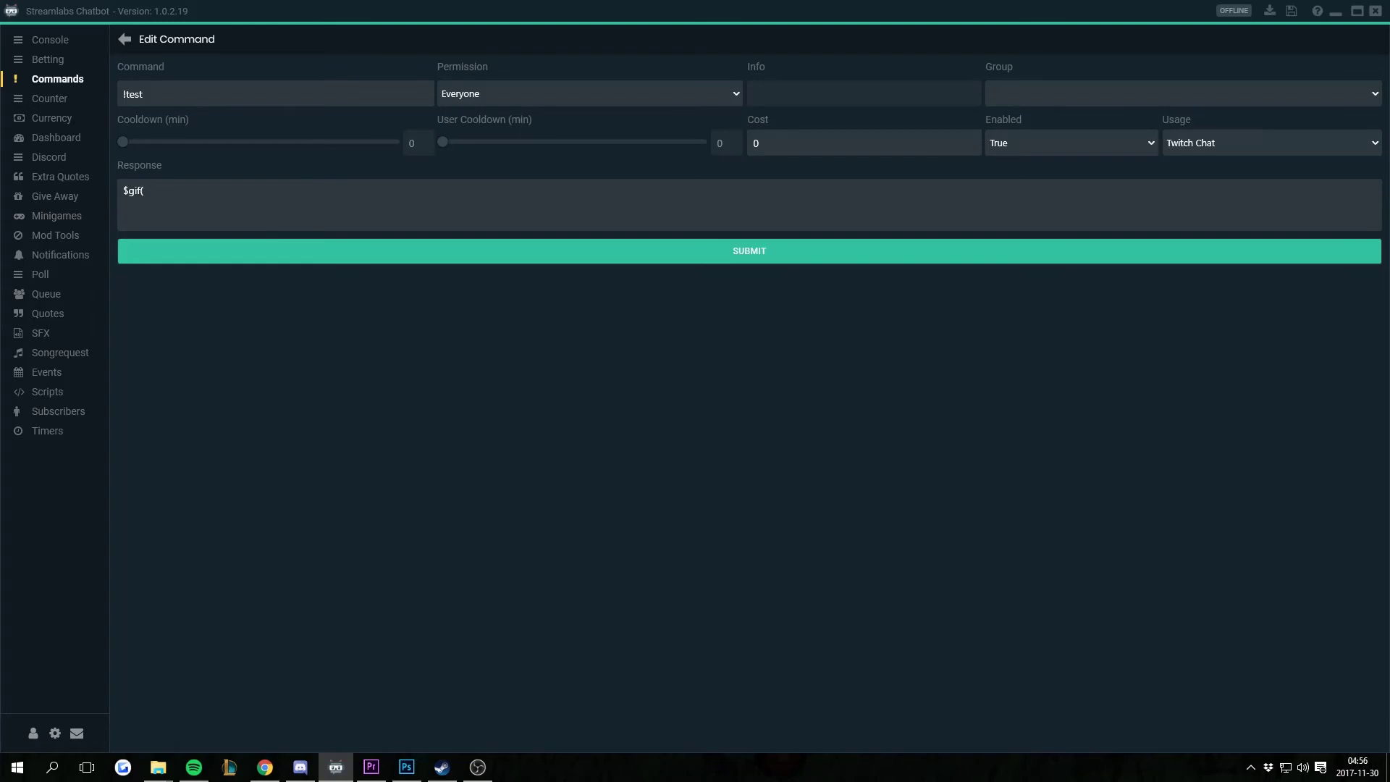
Step: Copy the giphy pizza GIF's address from the browser and paste it into the !test response
key("alt+Tab")
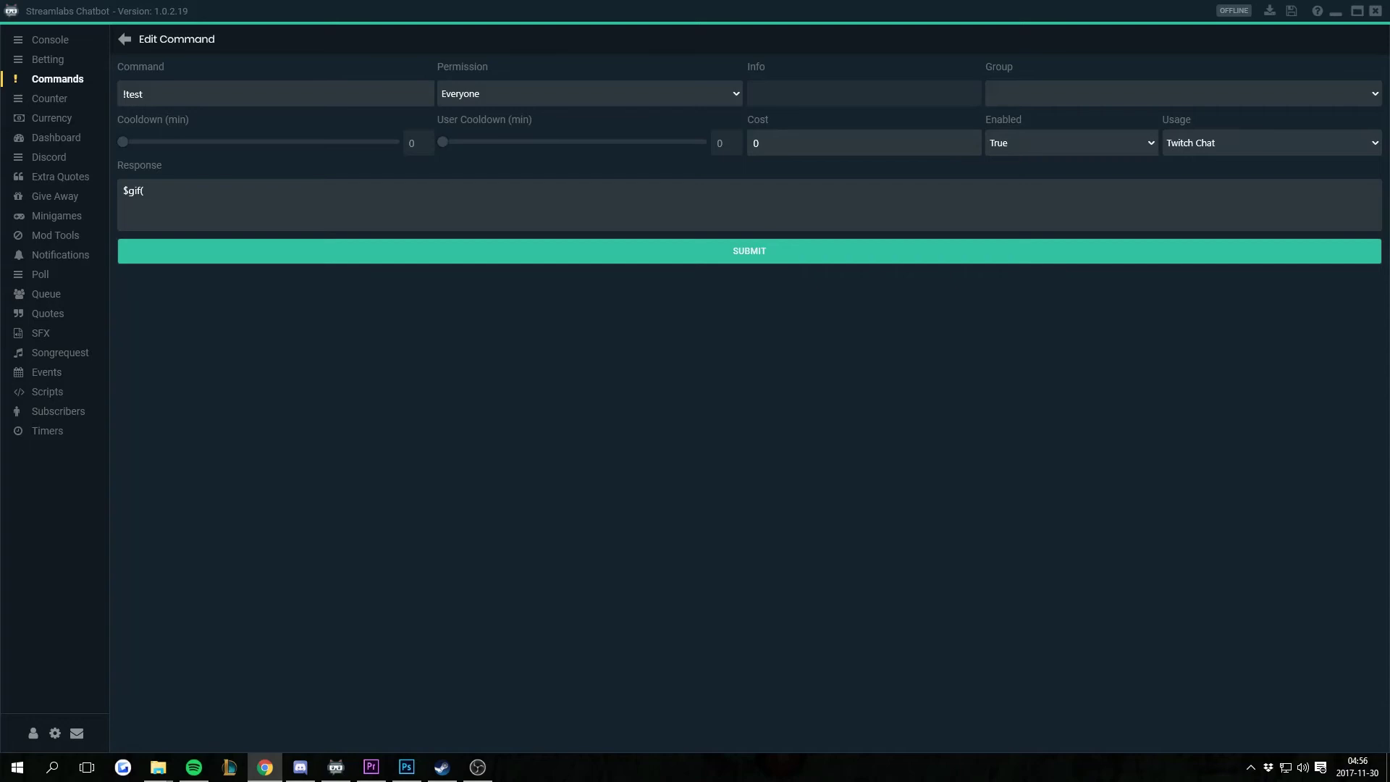
left_click_drag(1389, 144, 1040, 2)
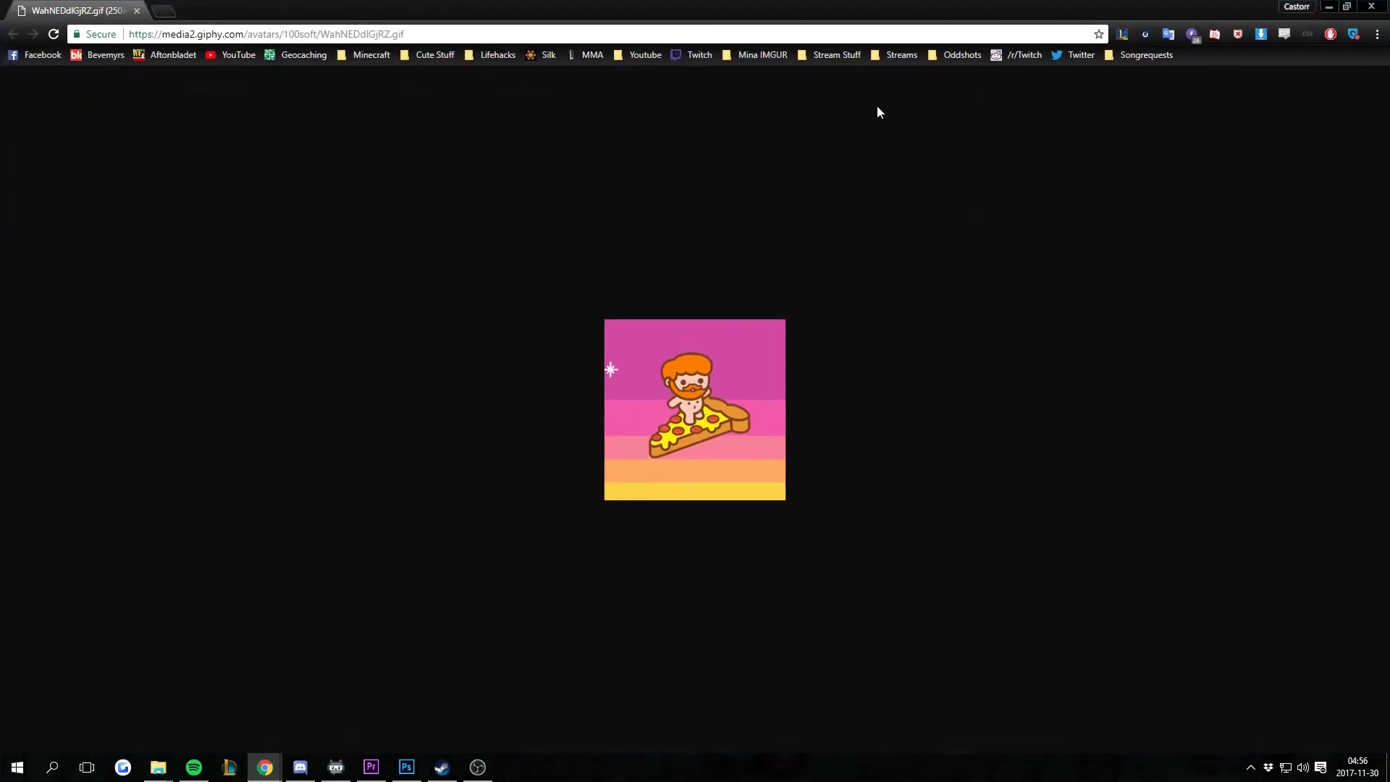
left_click(1086, 34)
key("ctrl+c")
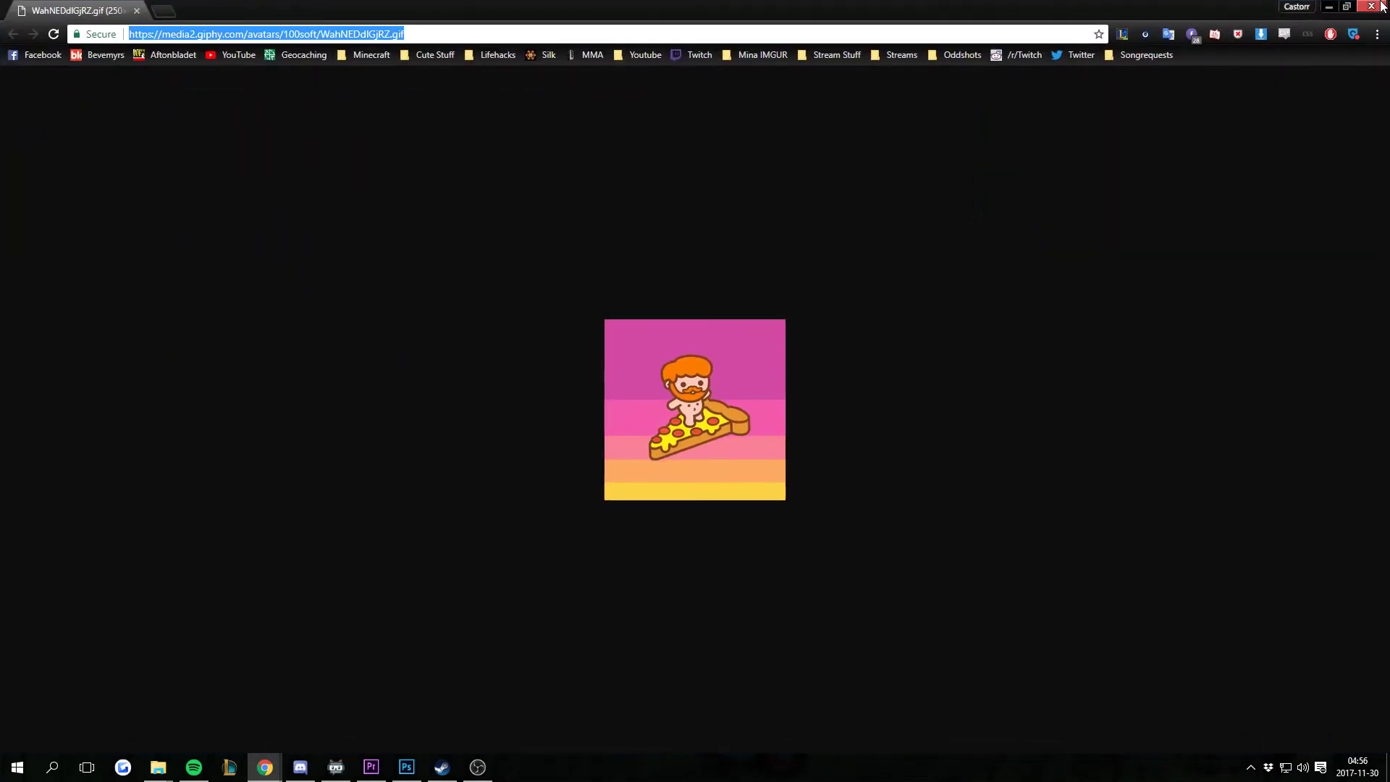
key("alt+Tab")
key("ctrl+v")
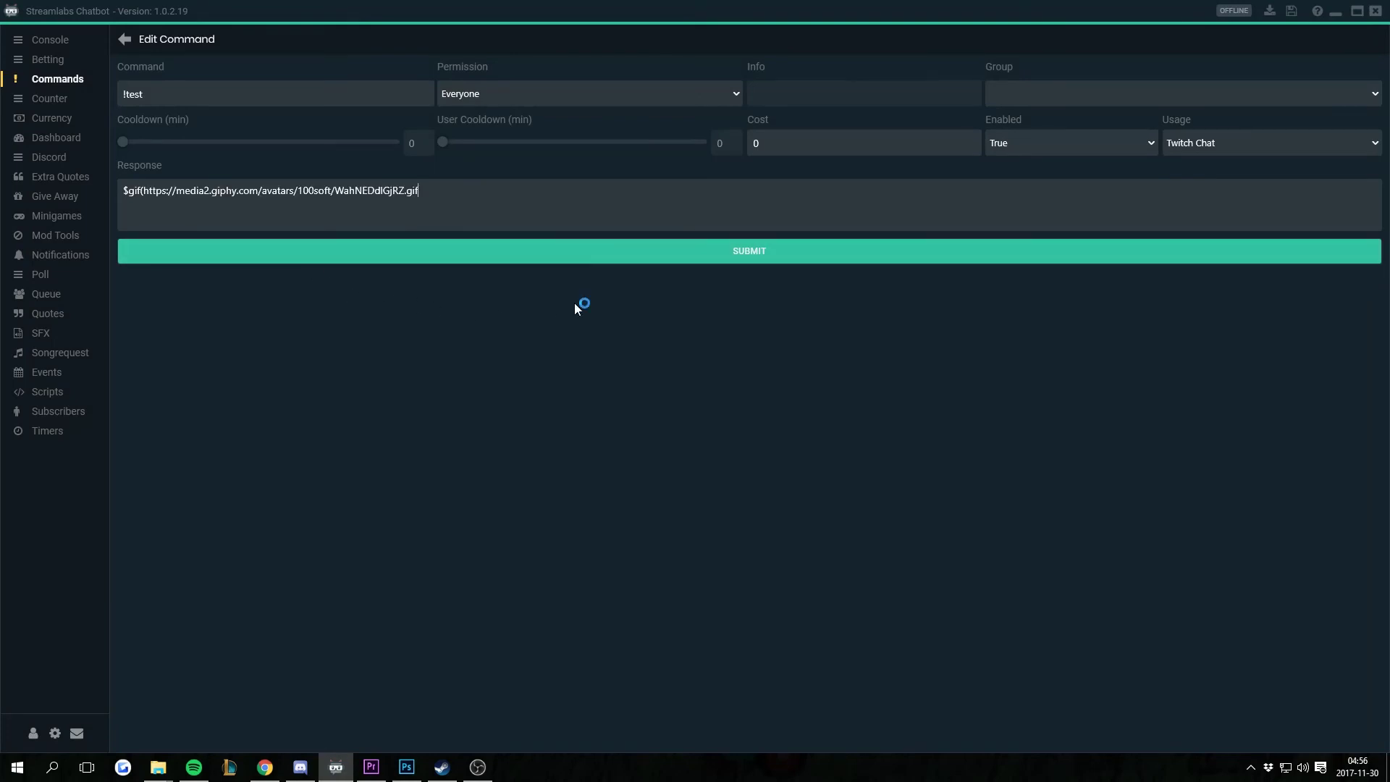
Step: End the !test response with ',8)' after the giphy GIF URL and save the command
type(",")
type("8)")
left_click(498, 258)
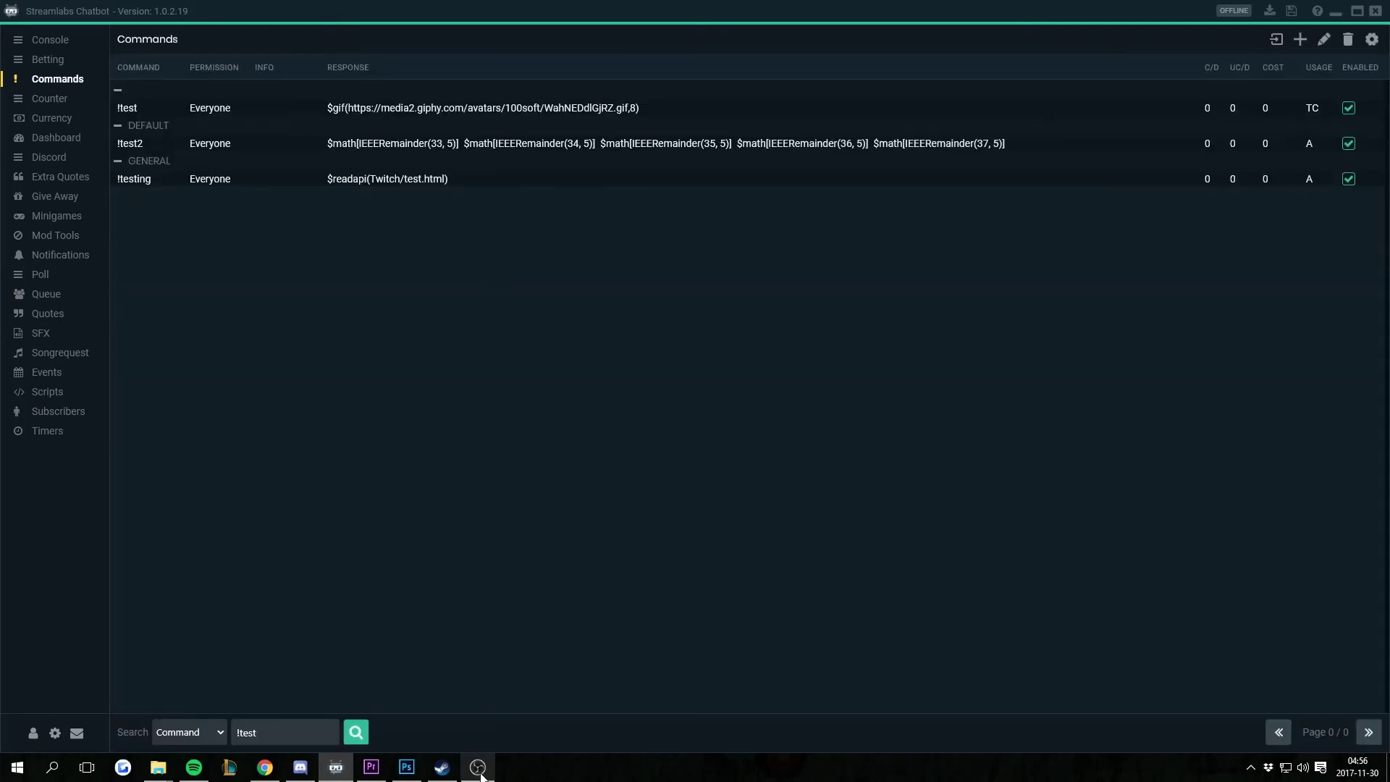
Step: Place the Chatbot console and OBS side by side and enlarge the CLP overlay in the scene
left_click(65, 45)
left_click_drag(1101, 8, 770, 69)
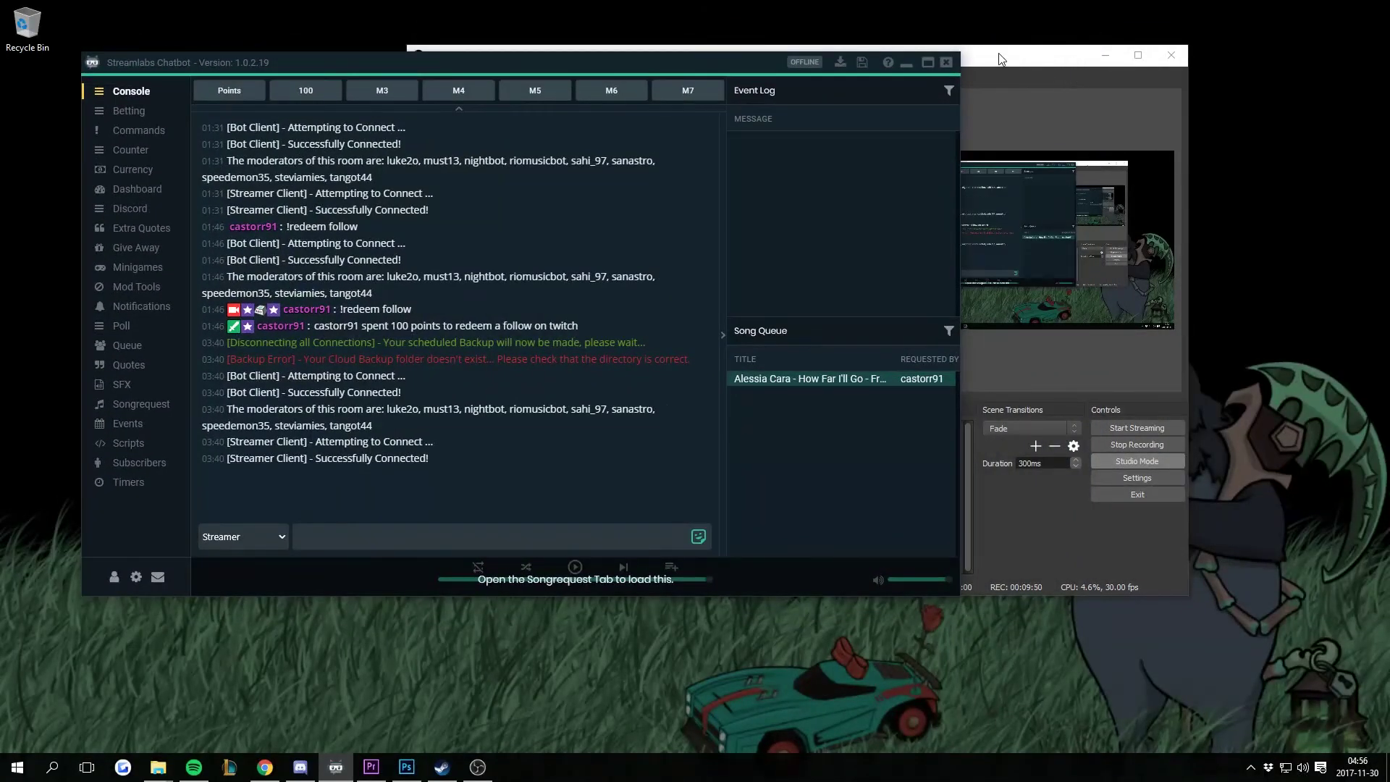
left_click_drag(999, 58, 1238, 129)
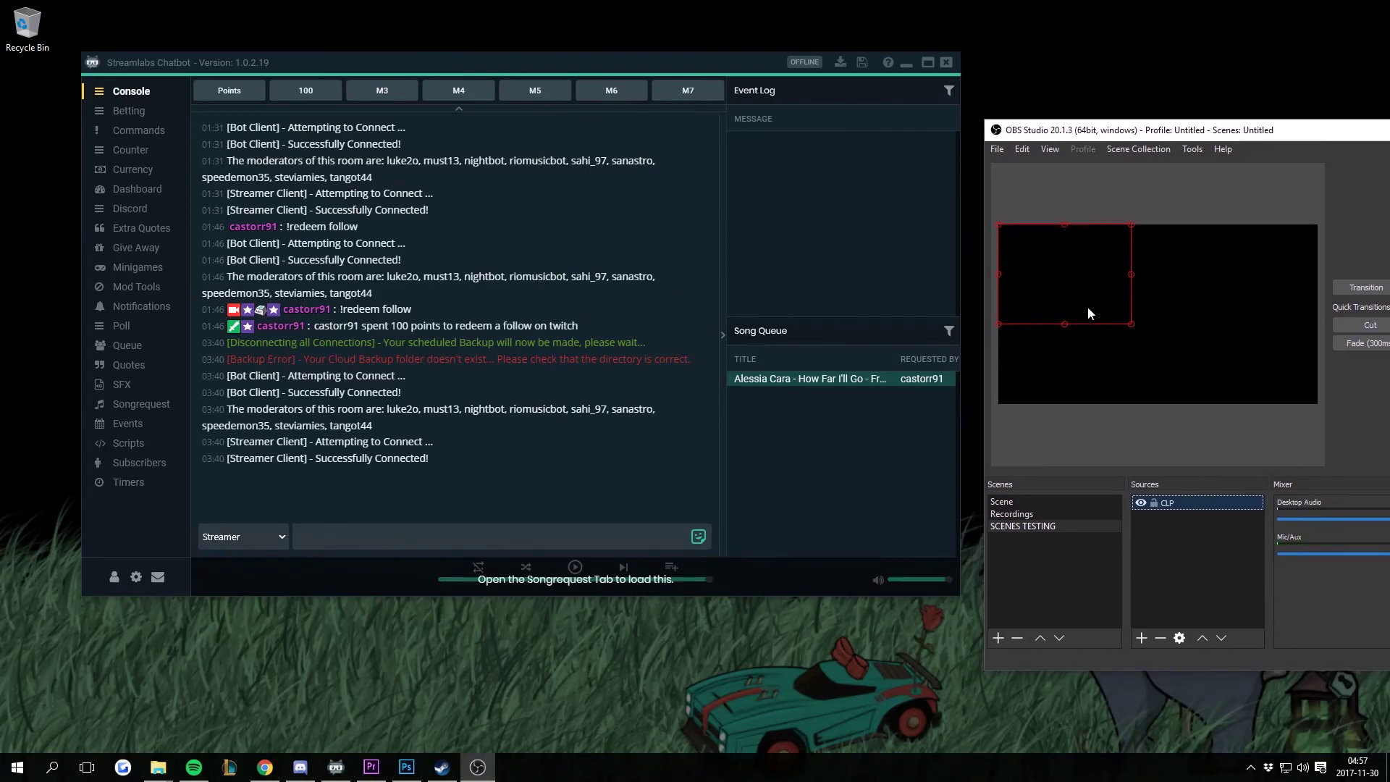
left_click_drag(1132, 325, 1239, 390)
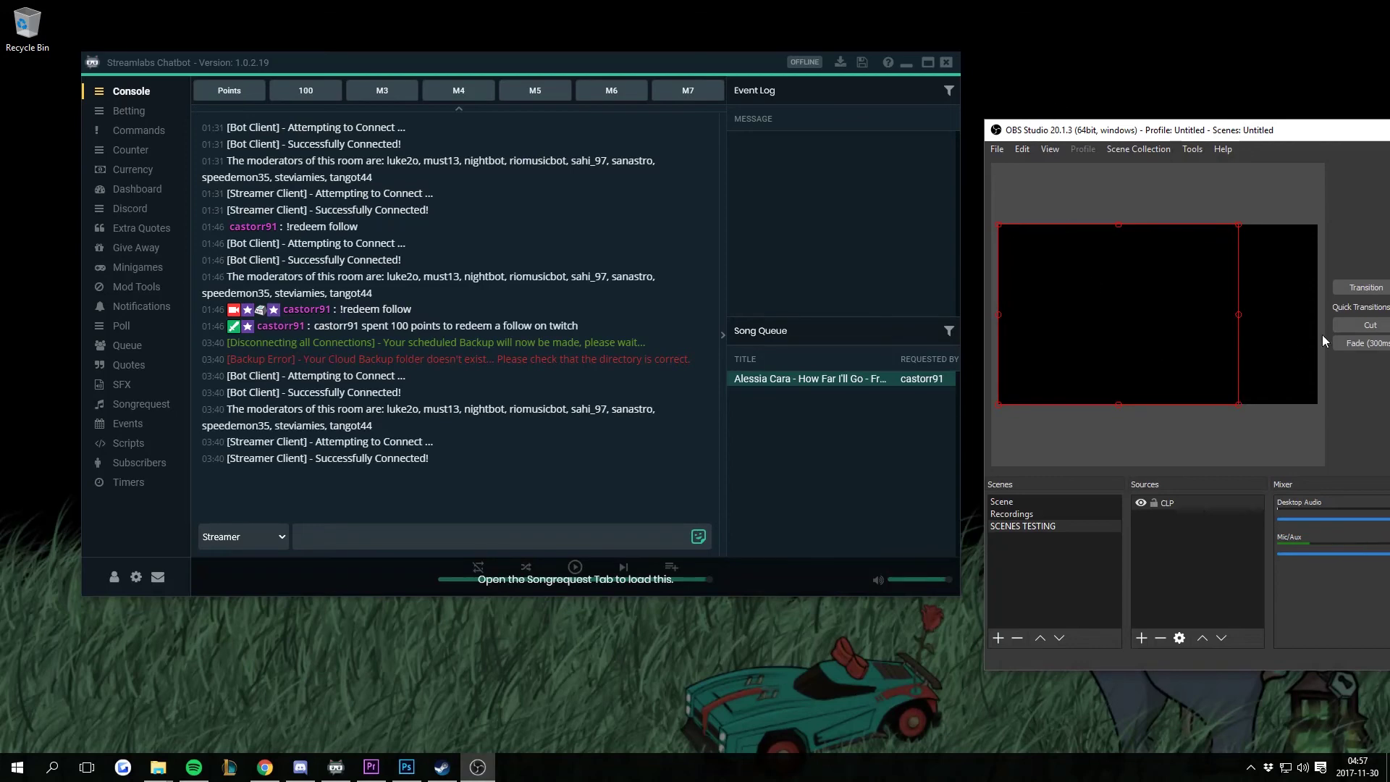
Step: Send !test in the chat to trigger the pizza GIF overlay
left_click(400, 532)
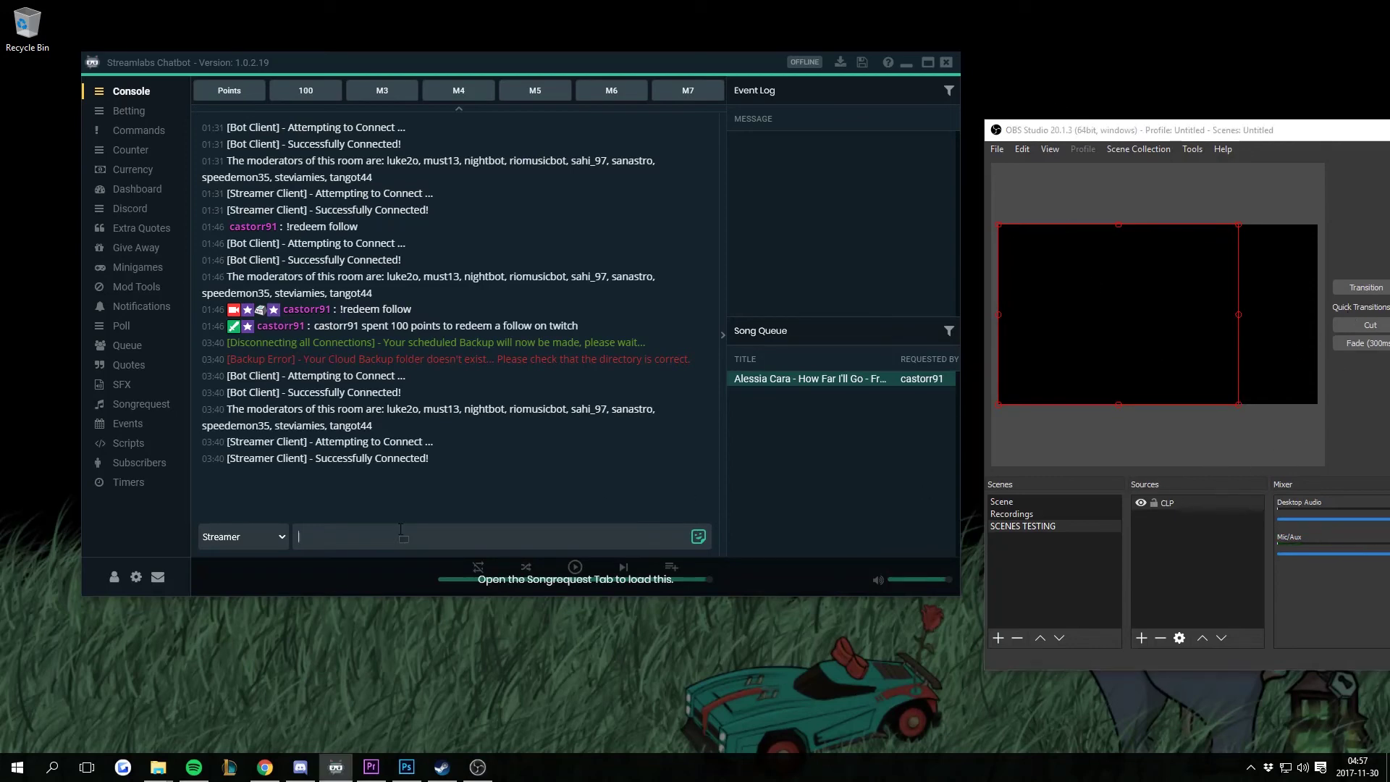
type("!test")
key("Return")
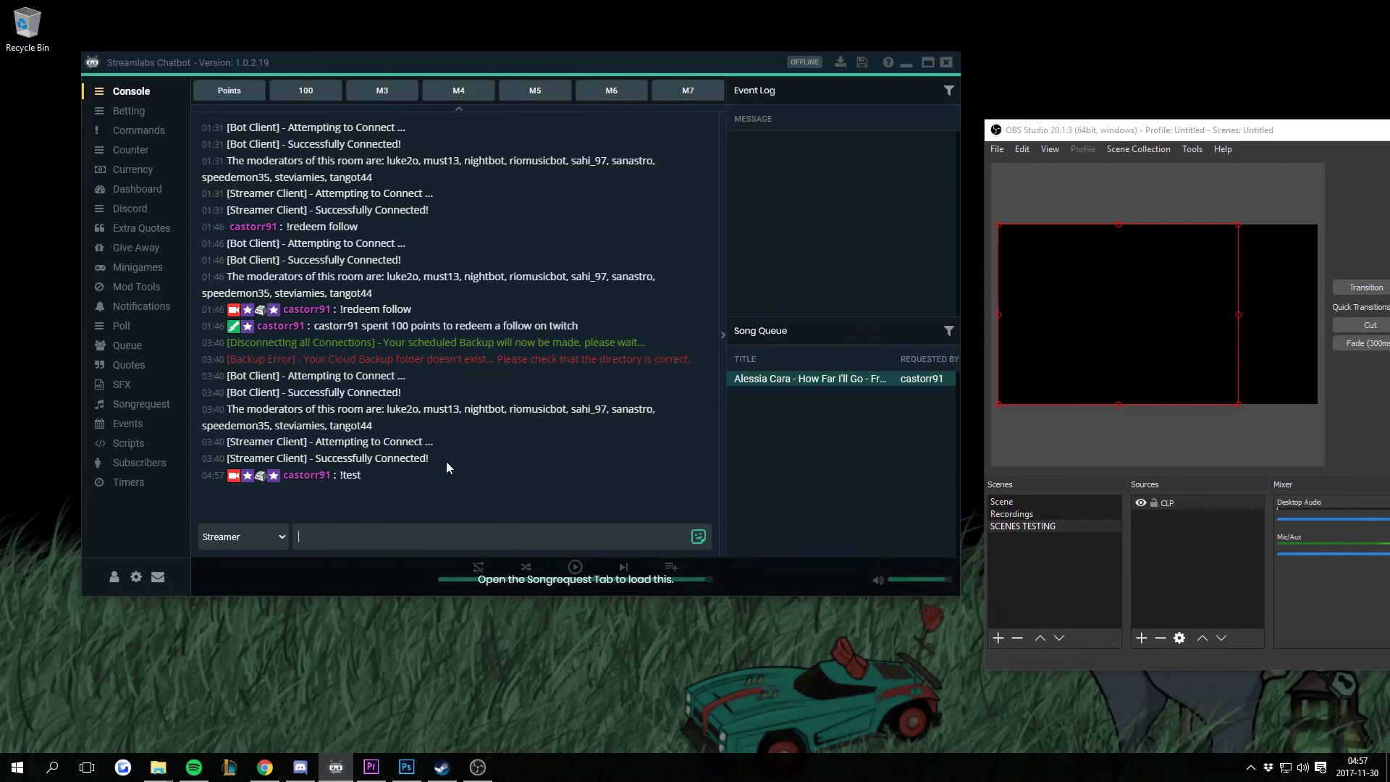
left_click(467, 540)
Step: From the CLP script settings, check that test.mp3 is in the sounds folder, then minimize Explorer
left_click(136, 441)
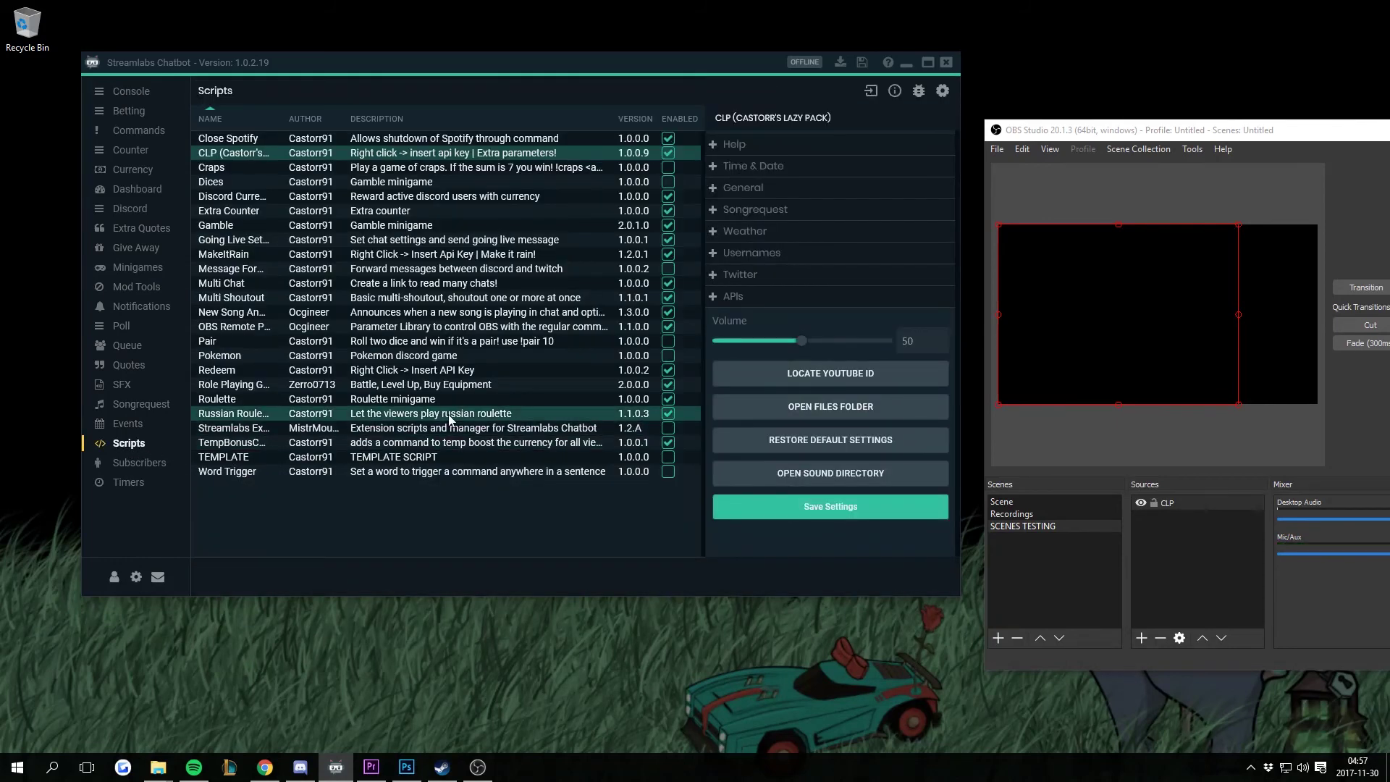
left_click(834, 478)
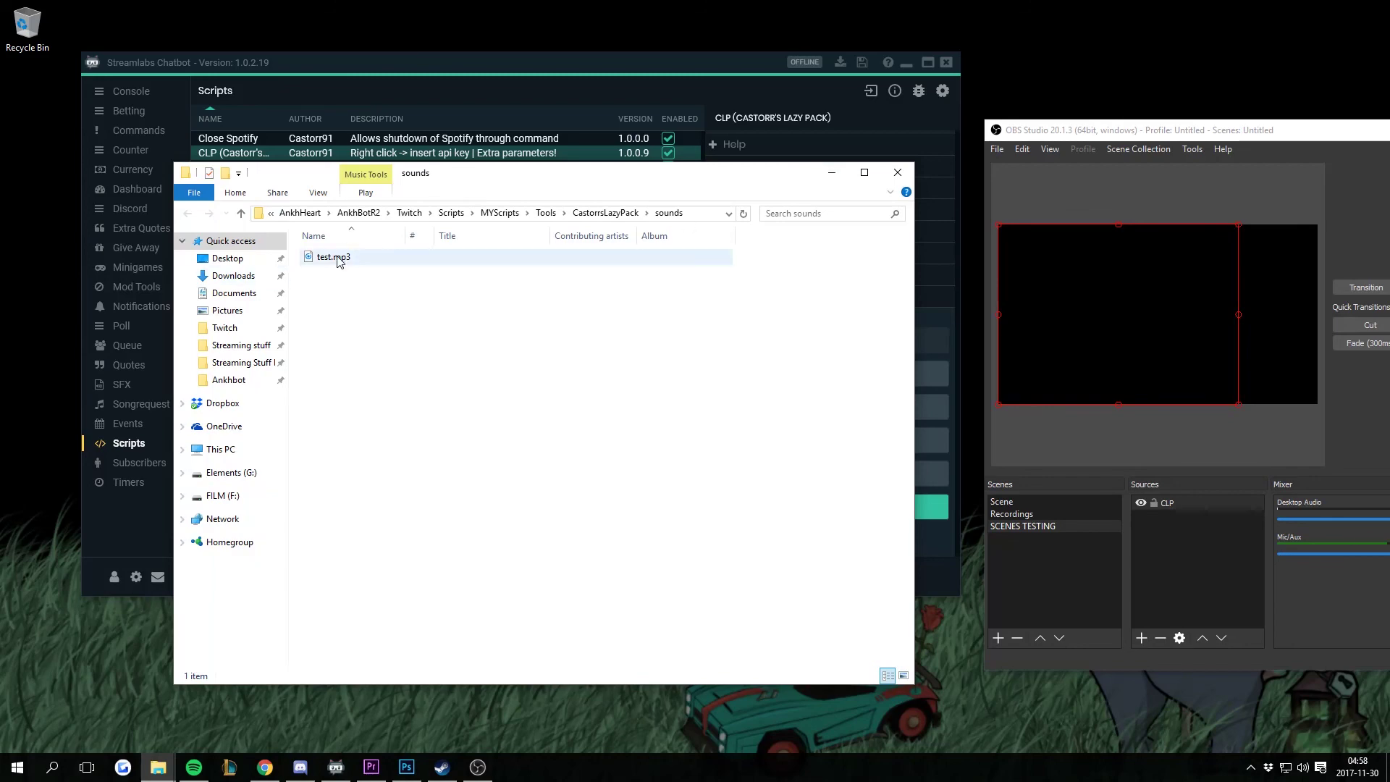
left_click(831, 172)
Step: Append $sound(test.mp3) to the !test response, save it, and return to the console
left_click(142, 137)
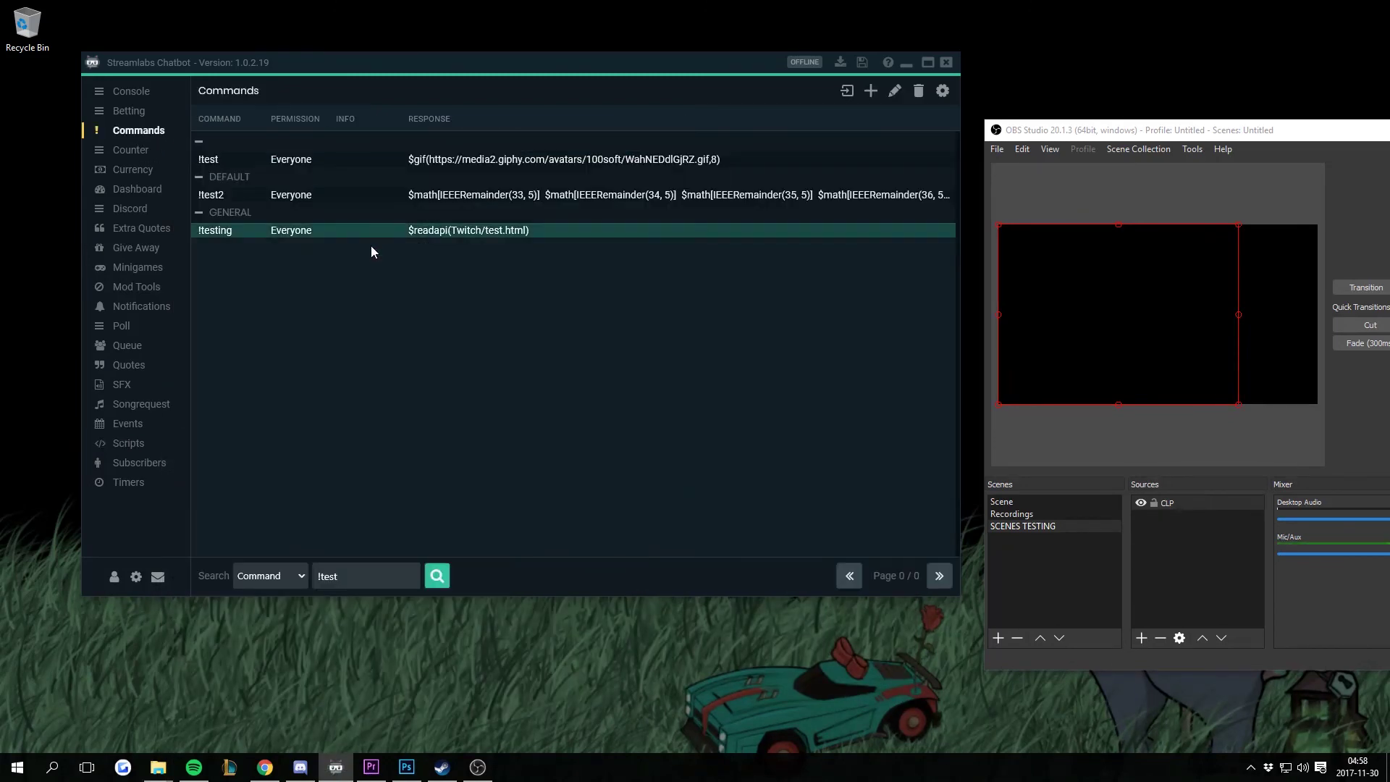
right_click(269, 171)
left_click(285, 179)
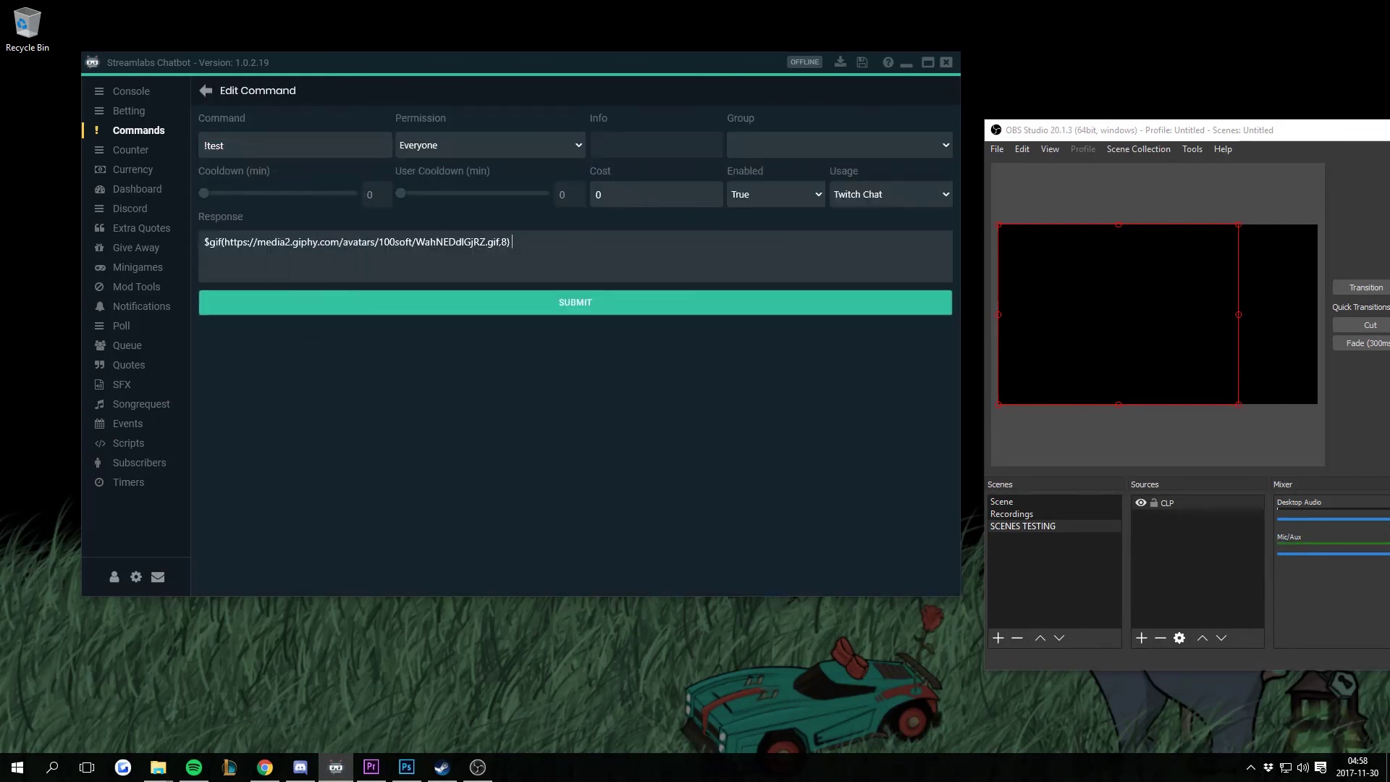
type("$sound(test.mp3)")
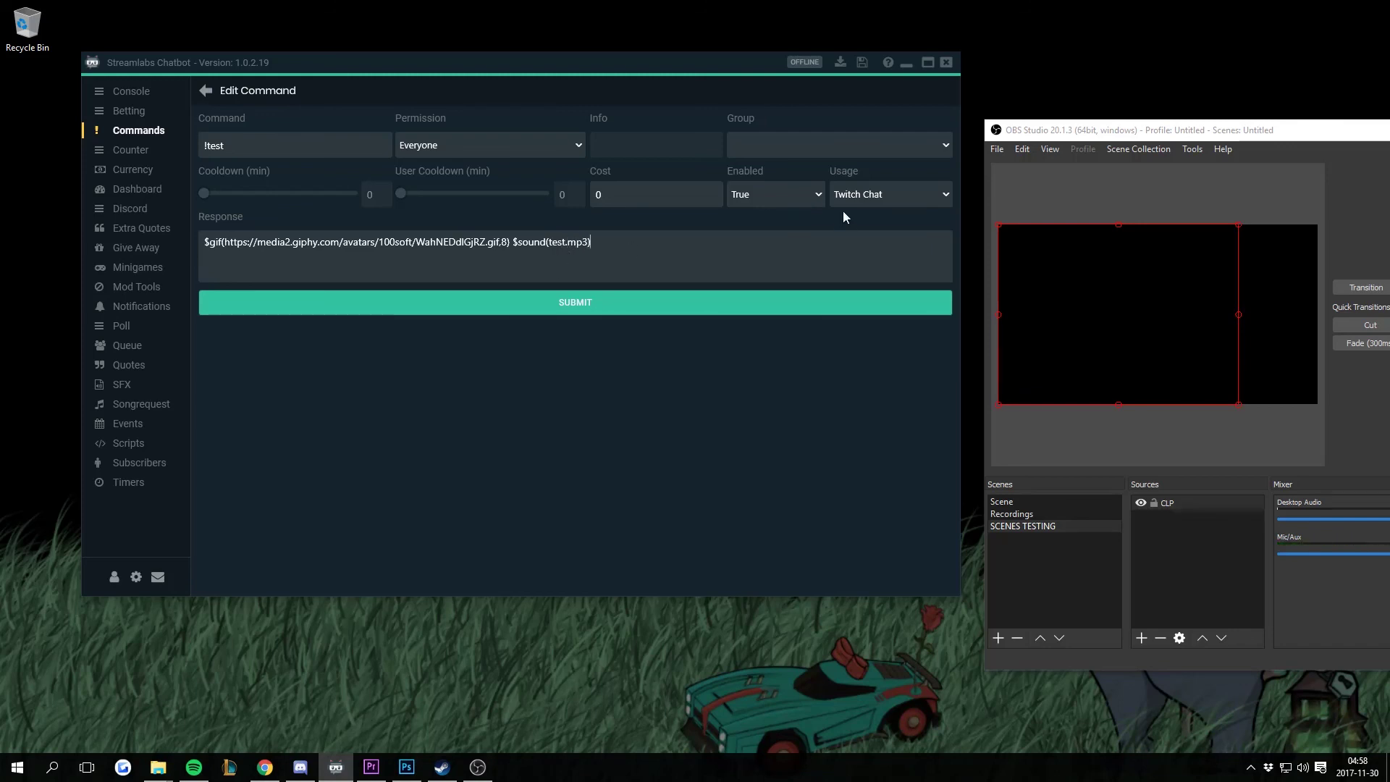
left_click(558, 300)
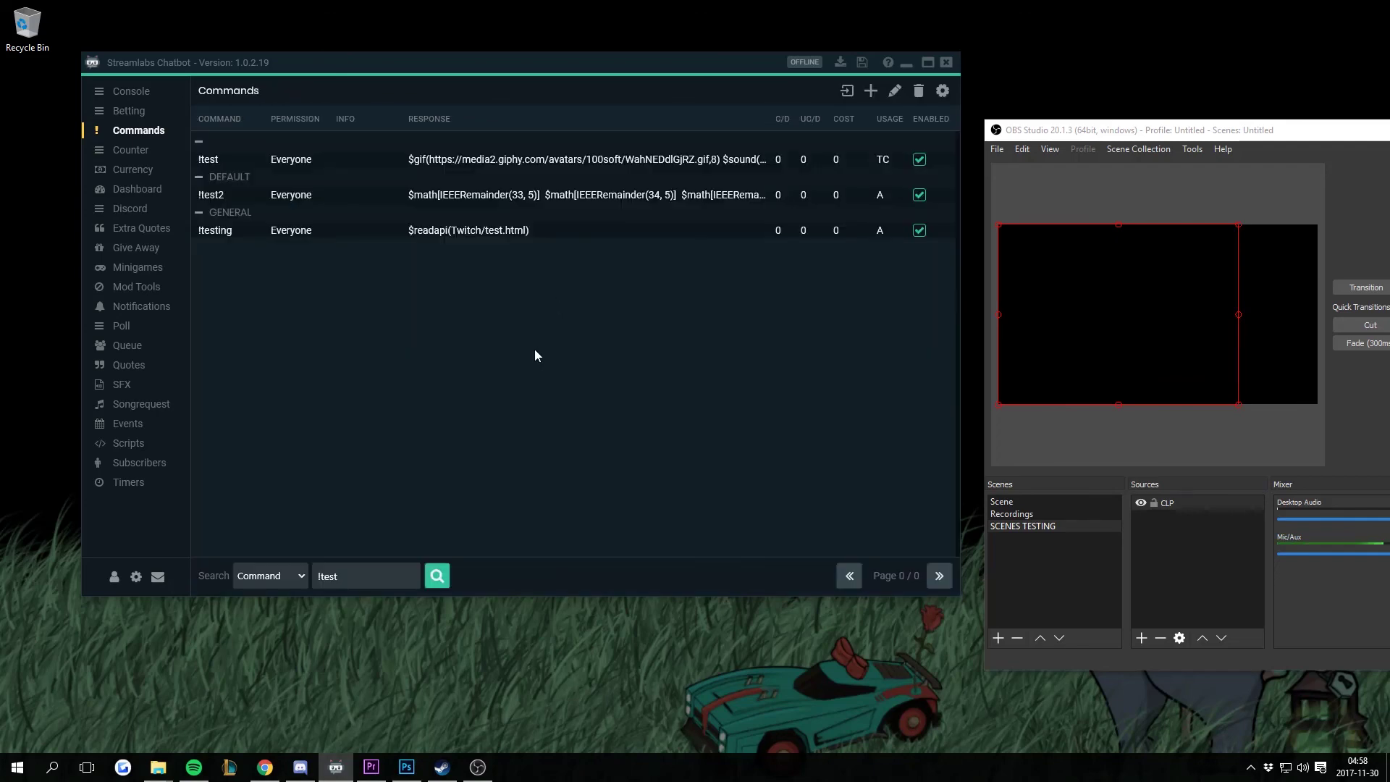
left_click(116, 91)
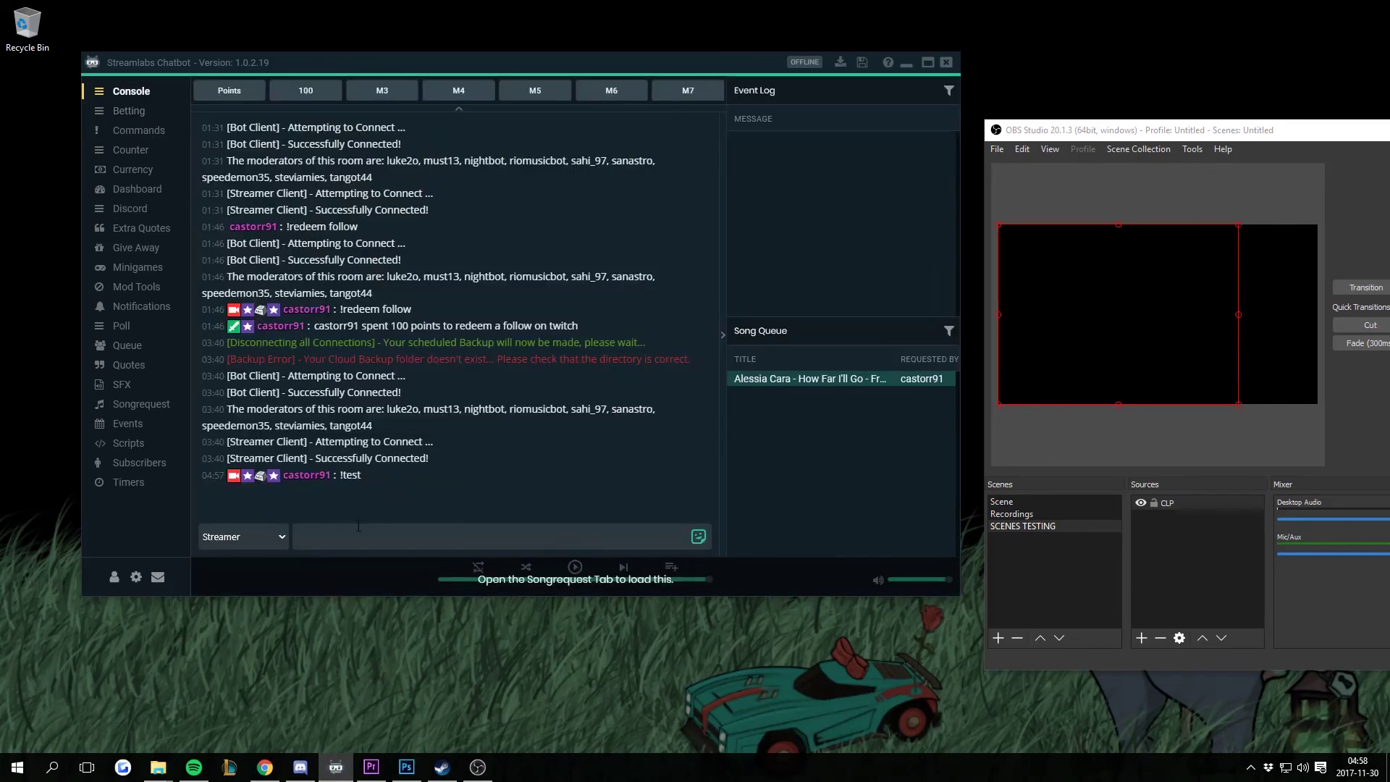
Step: Send !test in the chat again to show the pizza GIF in OBS
type("!test")
key("Return")
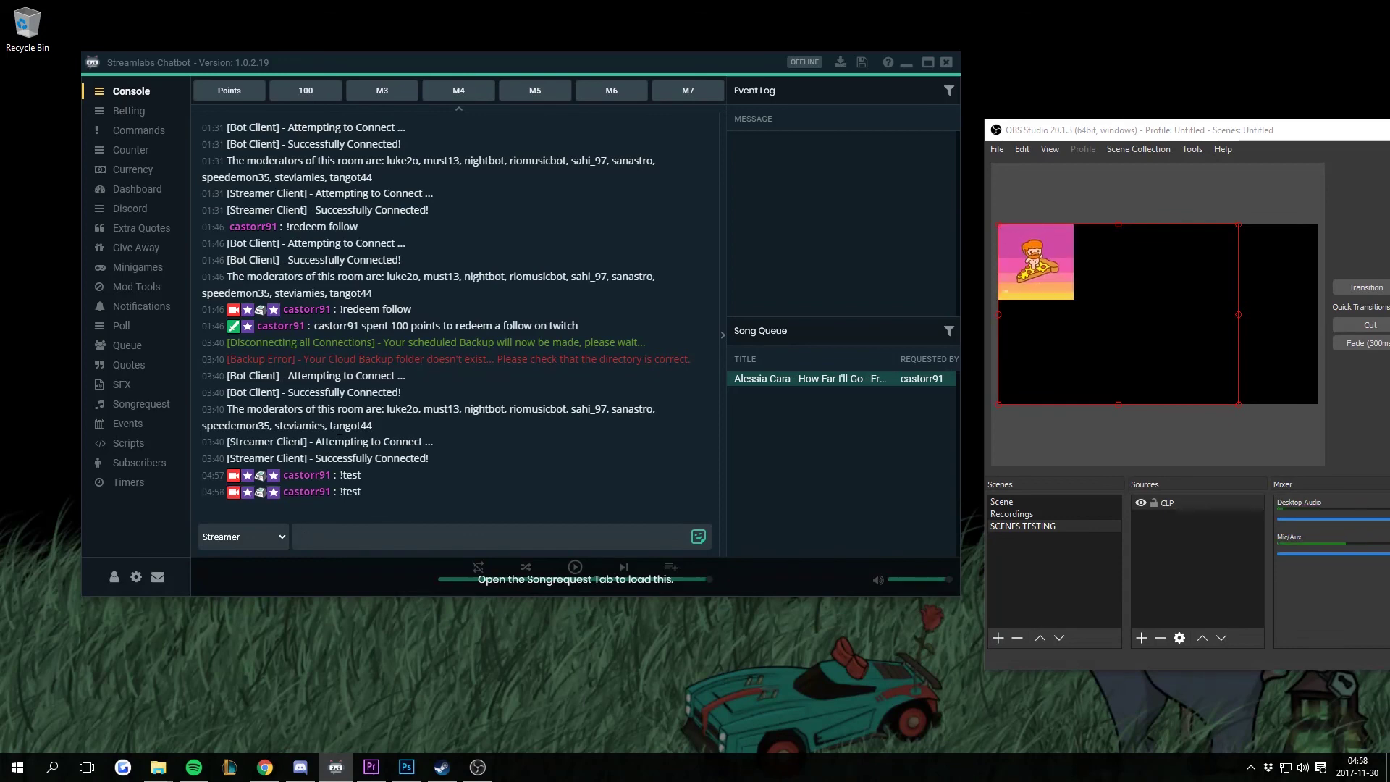